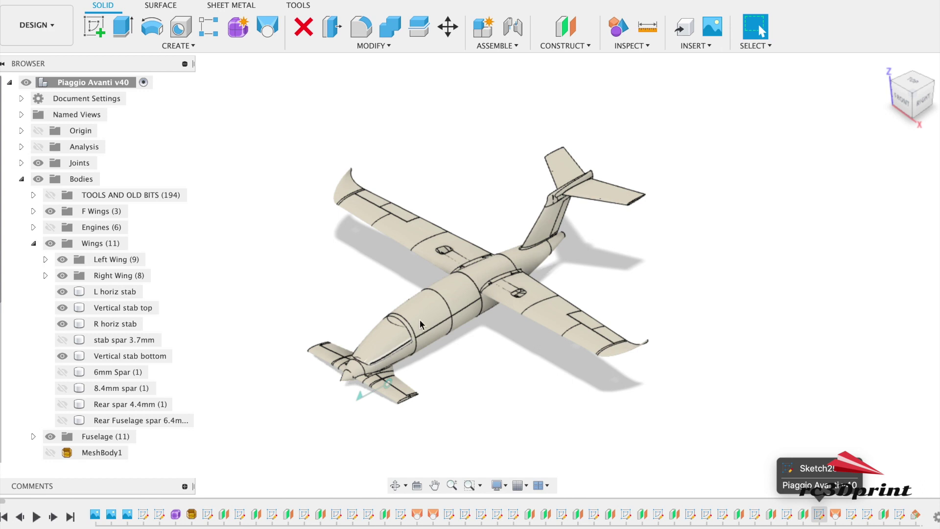
pyautogui.click(607, 193)
pyautogui.click(571, 222)
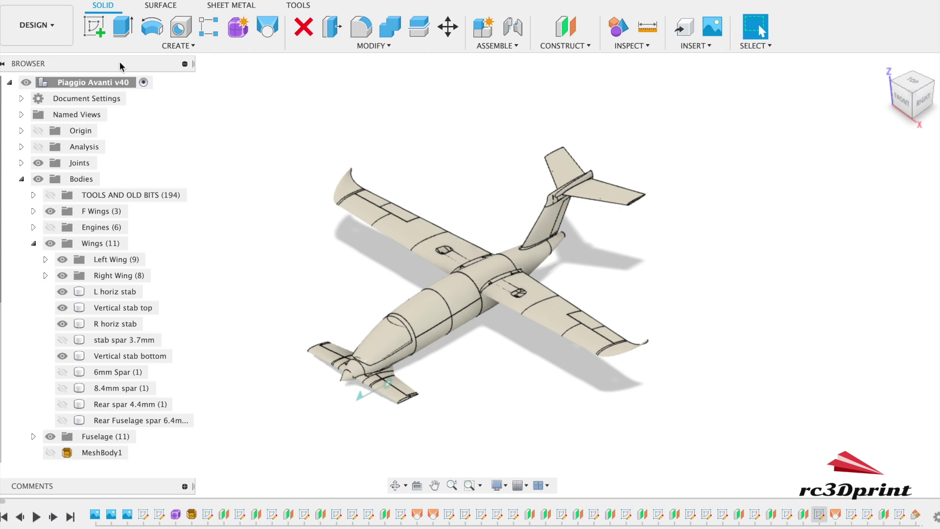
# Step: Create a new drawing from the design with visible contents only on an A1 (841mm x 594mm) sheet
pyautogui.click(61, 40)
pyautogui.moveTo(41, 201)
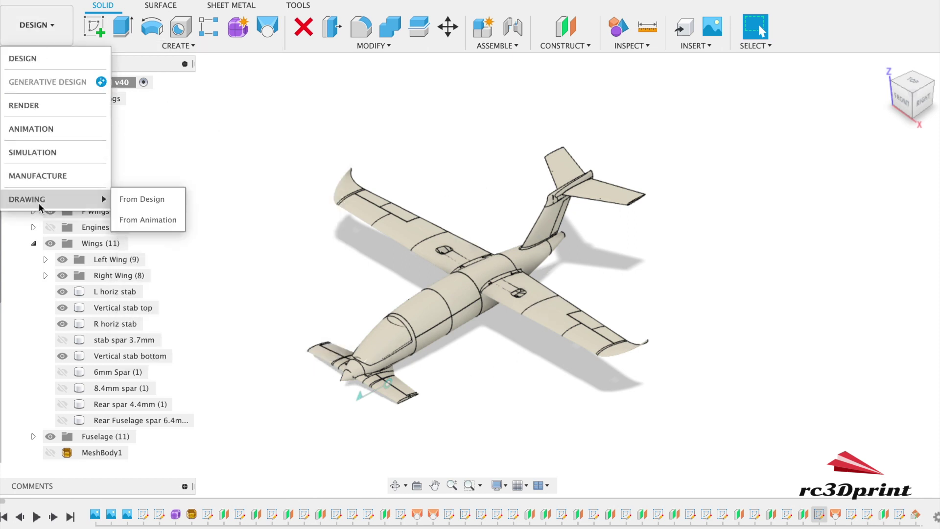
pyautogui.click(143, 199)
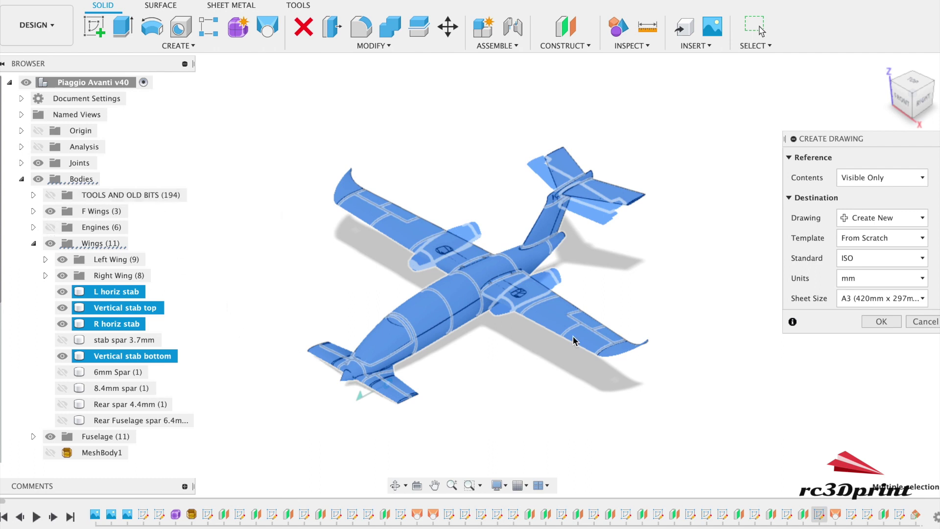
pyautogui.click(894, 176)
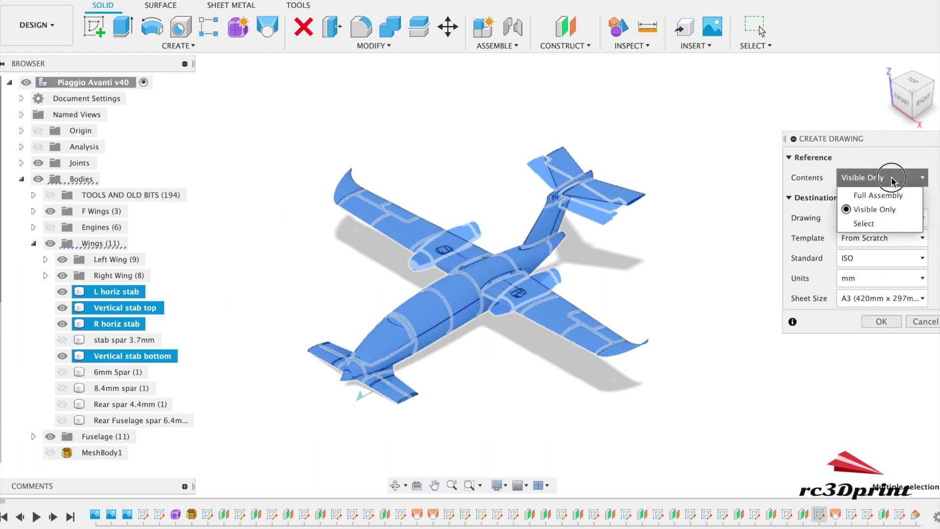
pyautogui.click(887, 212)
pyautogui.click(875, 300)
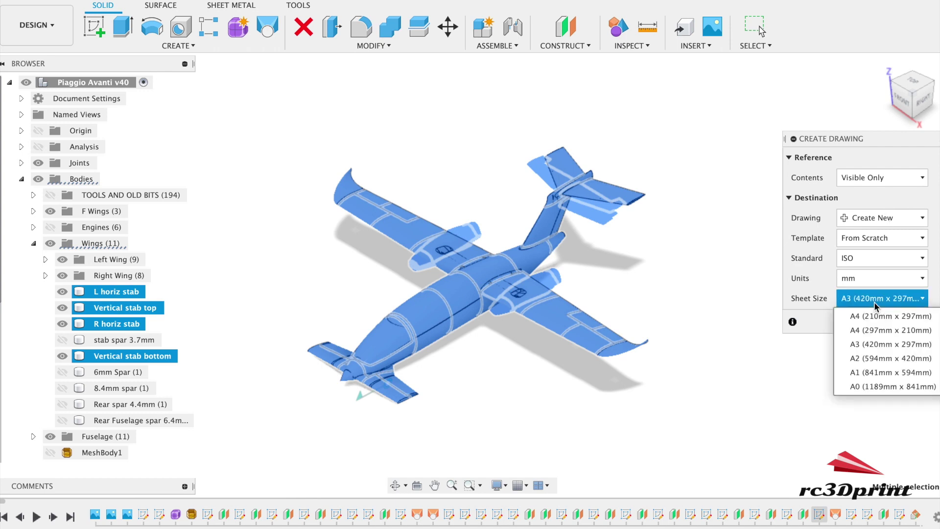
pyautogui.click(877, 372)
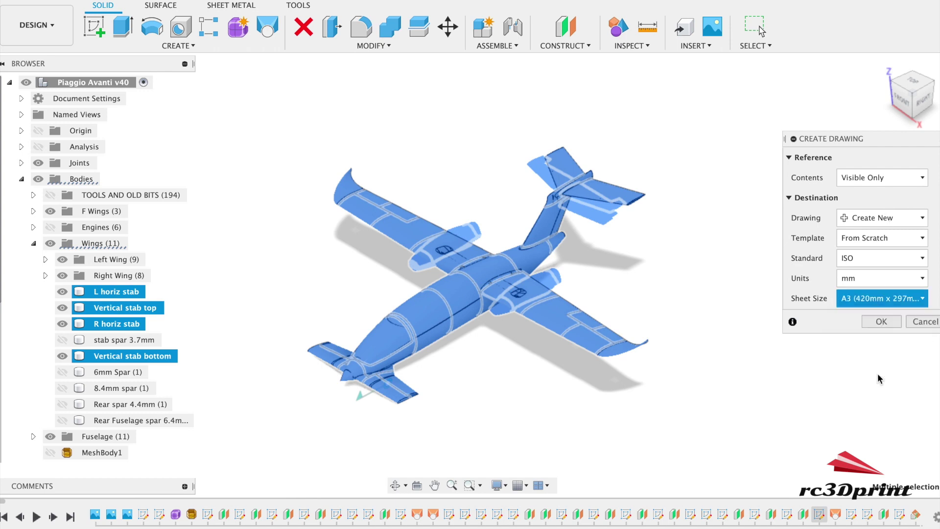
pyautogui.click(881, 321)
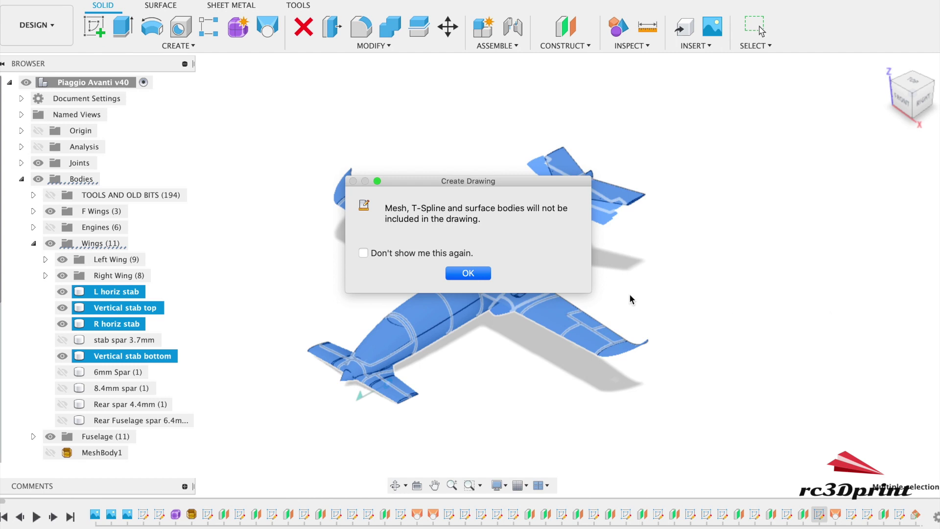
pyautogui.click(469, 273)
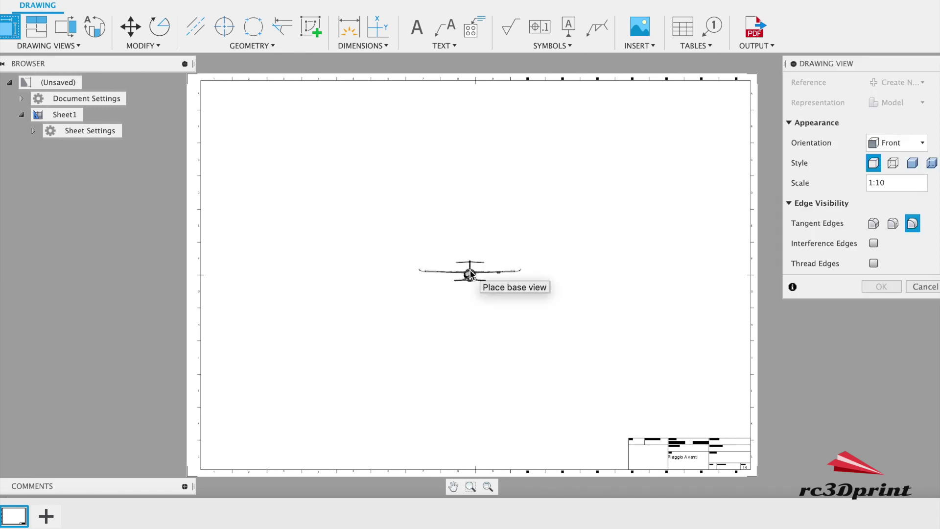
# Step: Place the aircraft's base view in the Top orientation at a 1:3 scale on the sheet
pyautogui.click(898, 142)
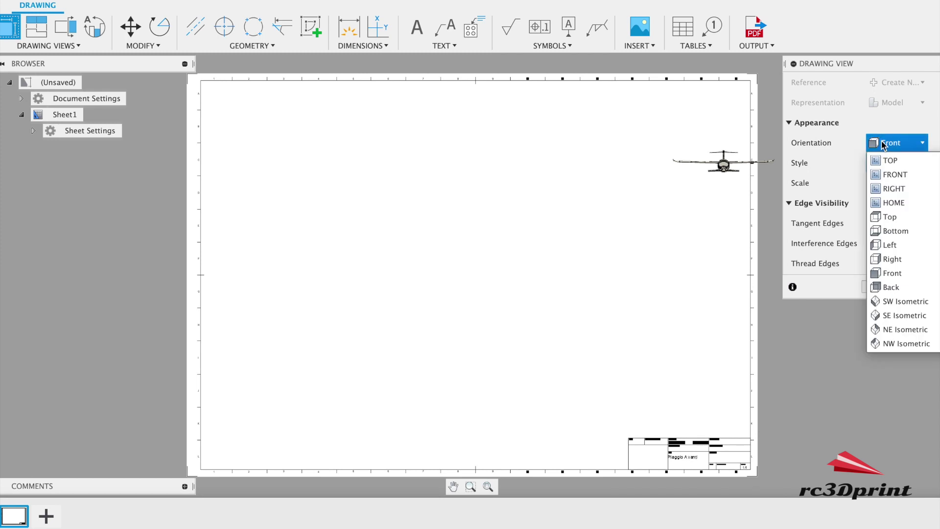
pyautogui.click(903, 220)
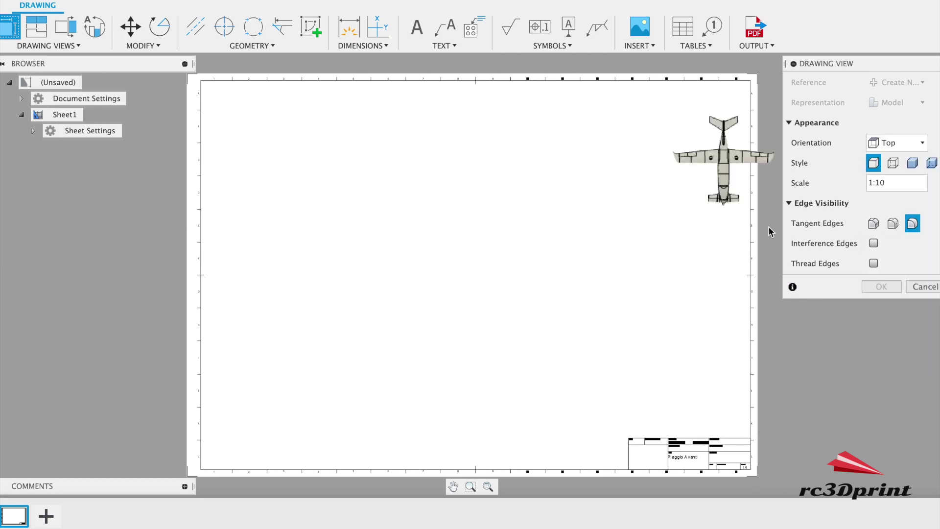
pyautogui.click(893, 182)
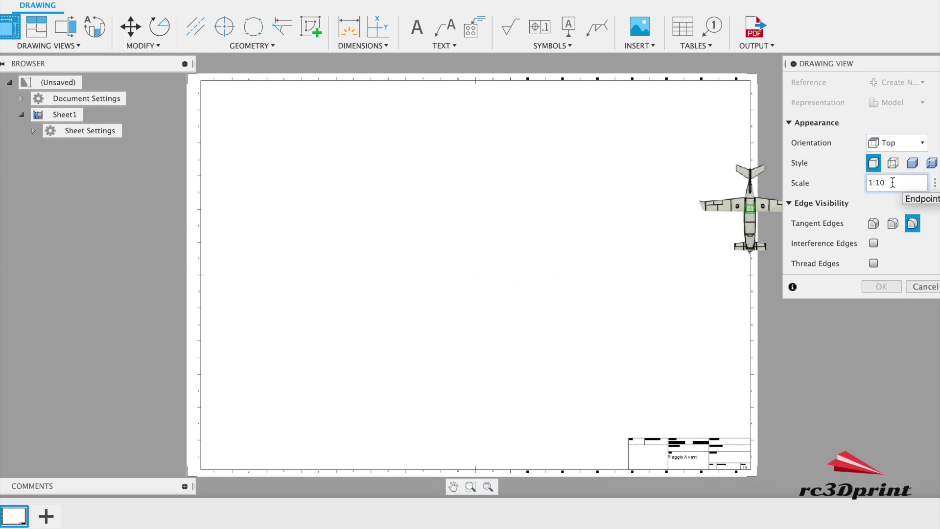
pyautogui.press('BackSpace')
pyautogui.press('BackSpace')
pyautogui.write('3')
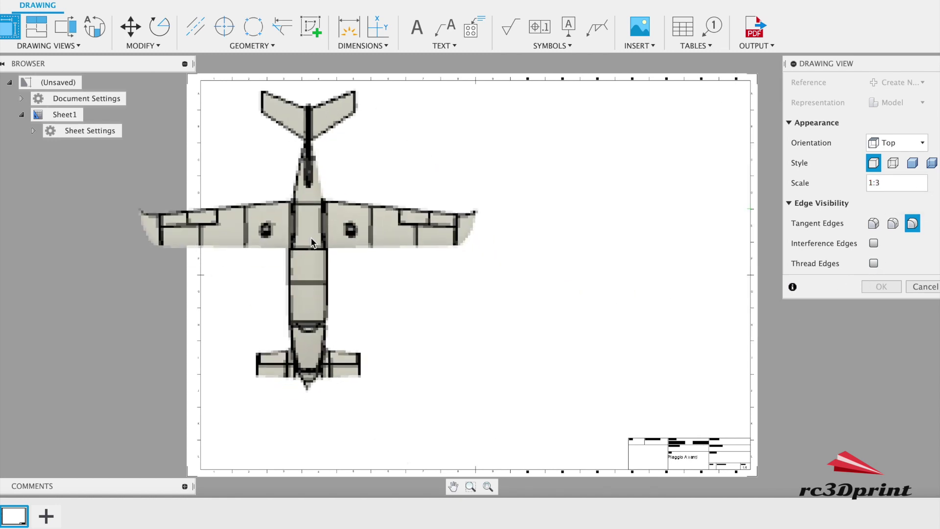
pyautogui.click(376, 255)
pyautogui.click(880, 287)
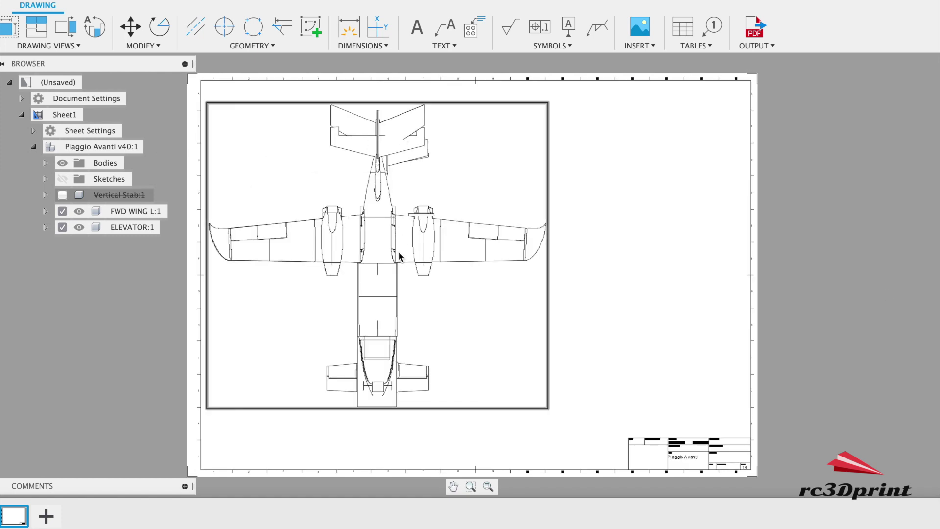
# Step: Hide the TOOLS AND OLD BITS and Engines body groups in the drawing
pyautogui.click(45, 163)
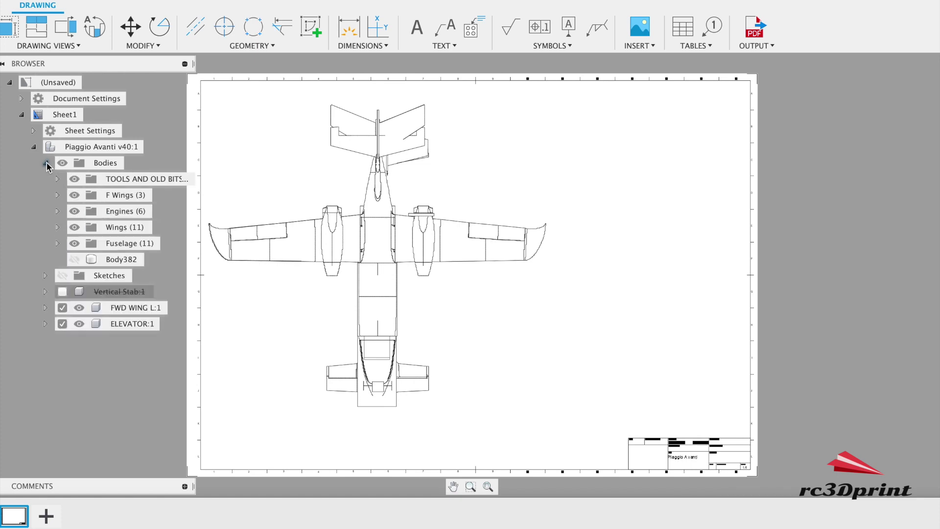
pyautogui.click(74, 182)
pyautogui.click(74, 179)
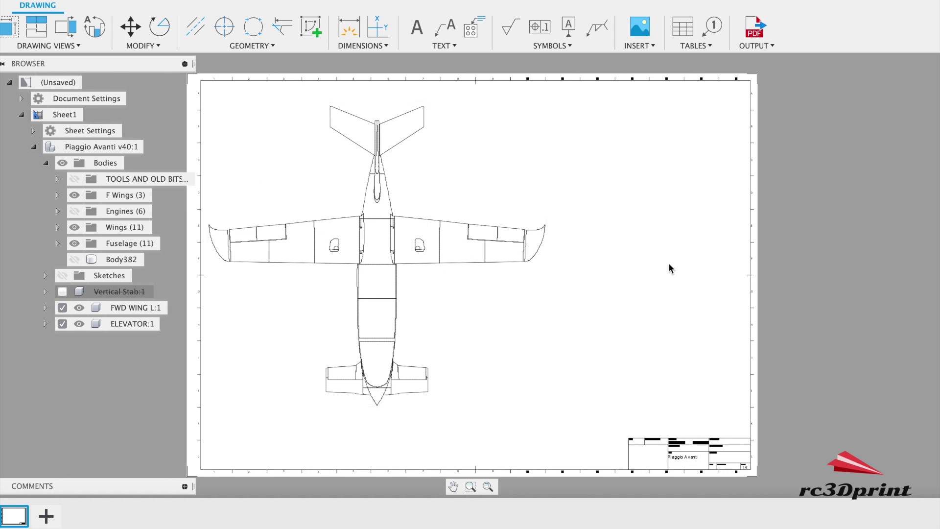
# Step: Project a side view of the aircraft horizontally from the top base view
pyautogui.click(36, 27)
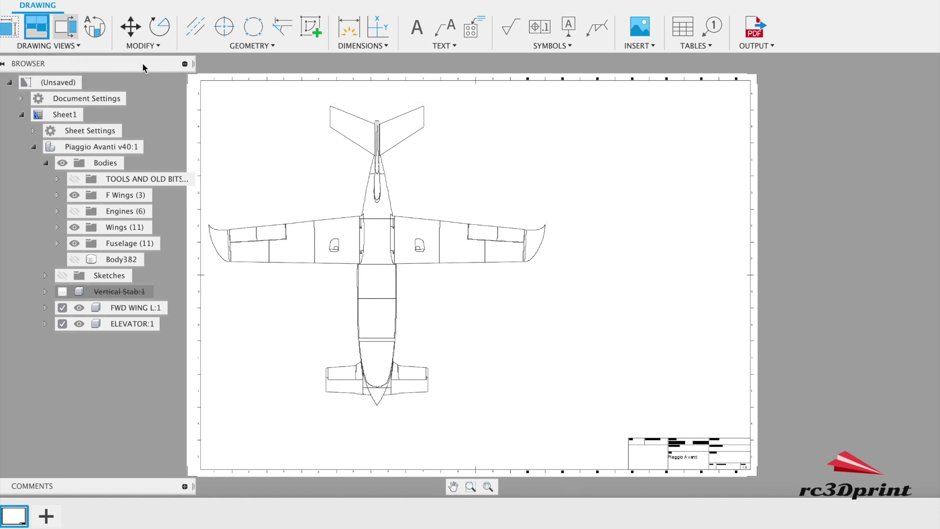
pyautogui.click(374, 243)
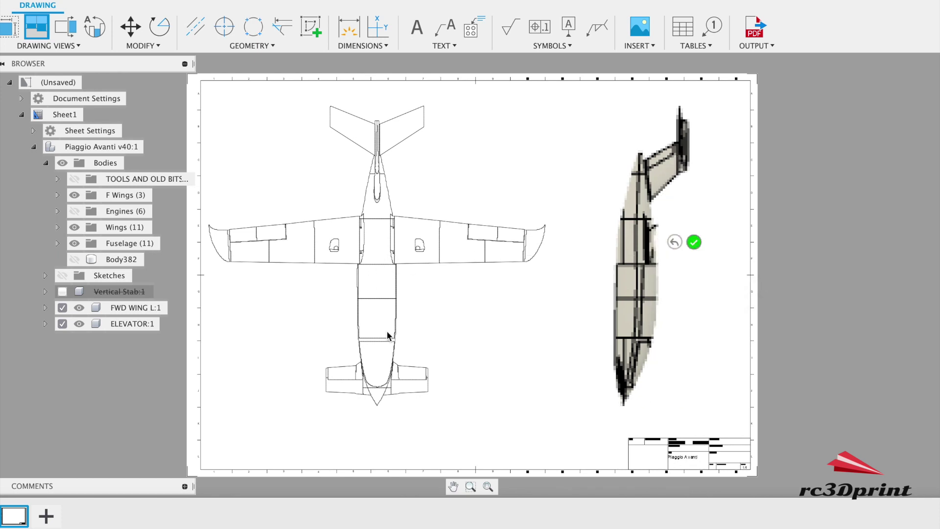
pyautogui.click(694, 243)
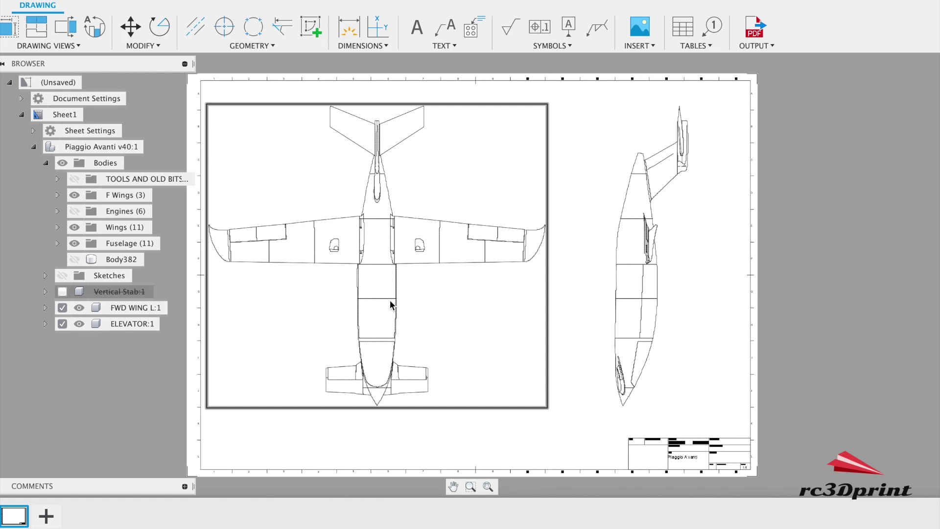
pyautogui.click(36, 27)
pyautogui.click(365, 281)
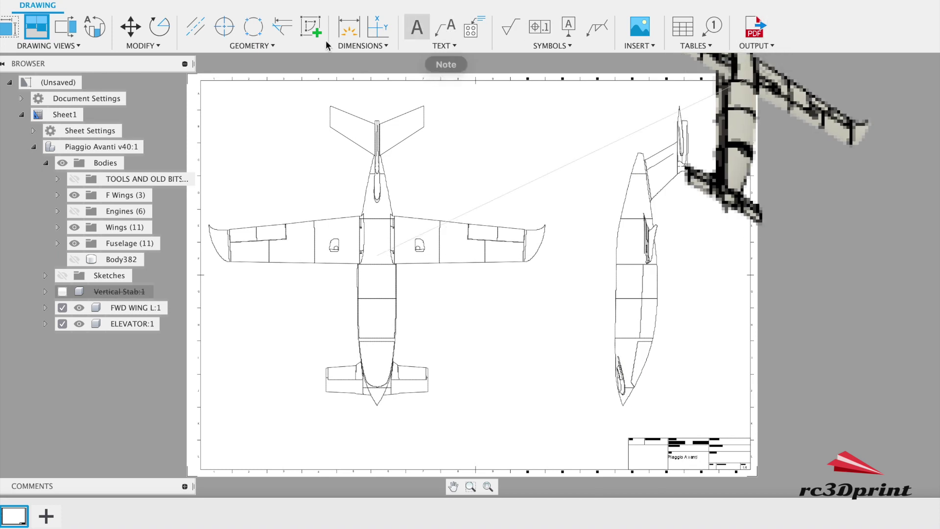
pyautogui.click(349, 27)
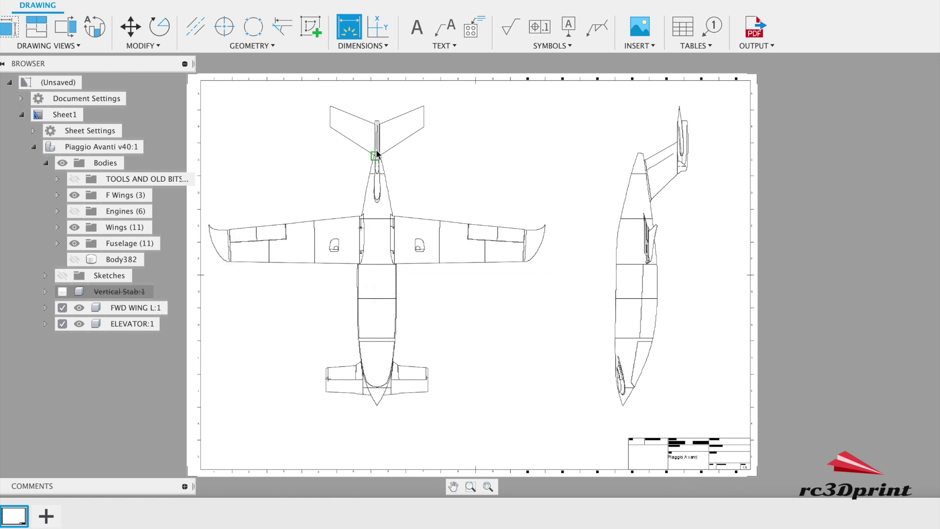
pyautogui.click(355, 115)
pyautogui.press('Escape')
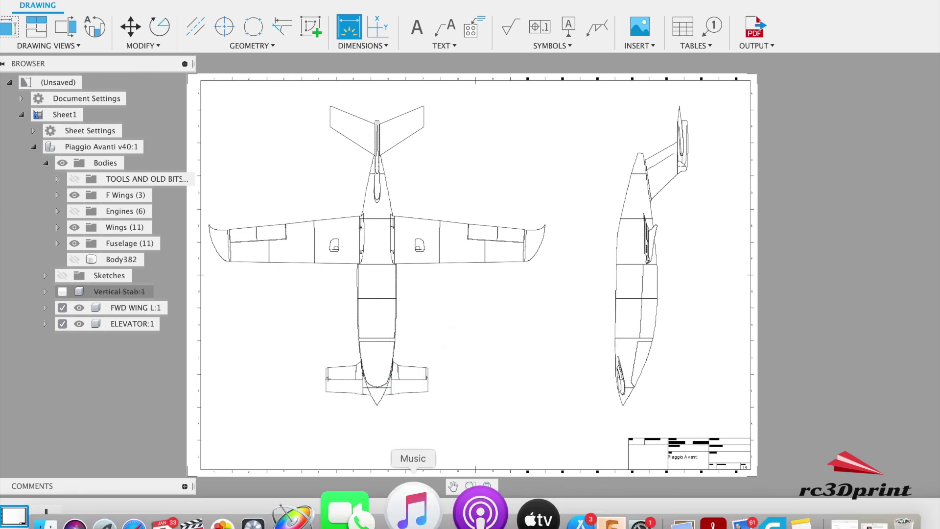
# Step: Switch to the eCalc cgCalc page in the browser and examine its usage instructions, explanations and example aircraft
pyautogui.click(204, 509)
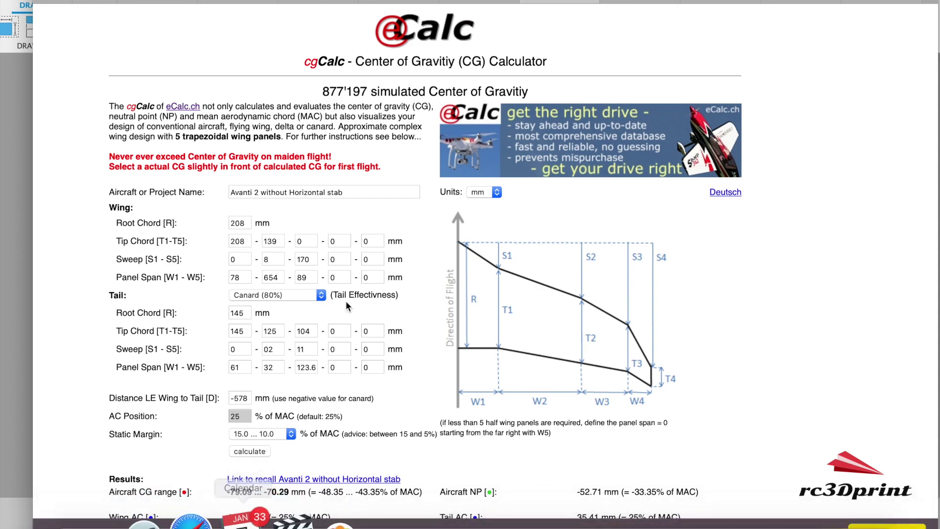
pyautogui.scroll(-15, 362, 279)
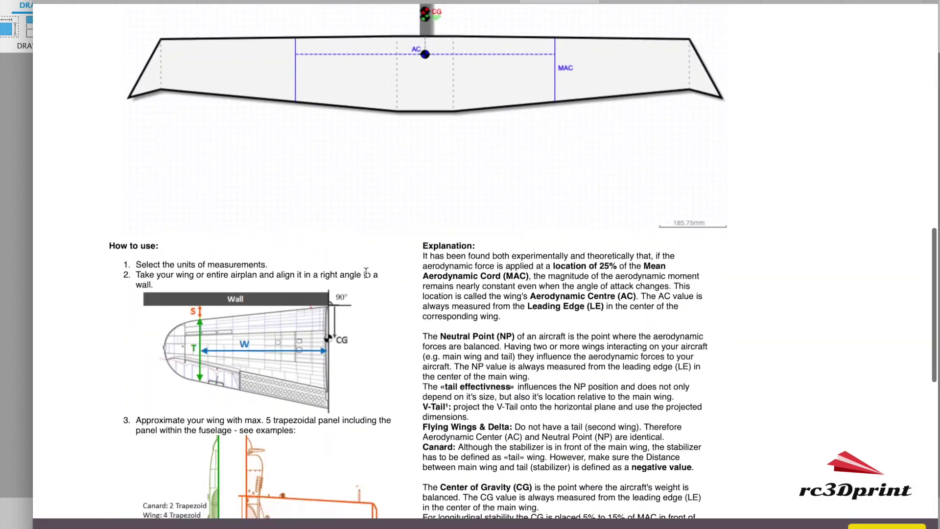
pyautogui.scroll(-10, 366, 272)
pyautogui.scroll(5, 366, 272)
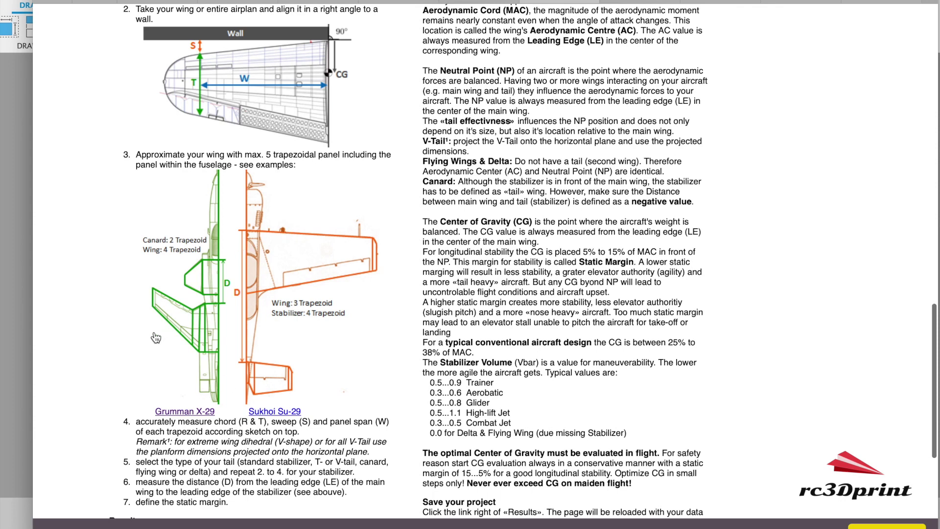
pyautogui.scroll(-6, 285, 391)
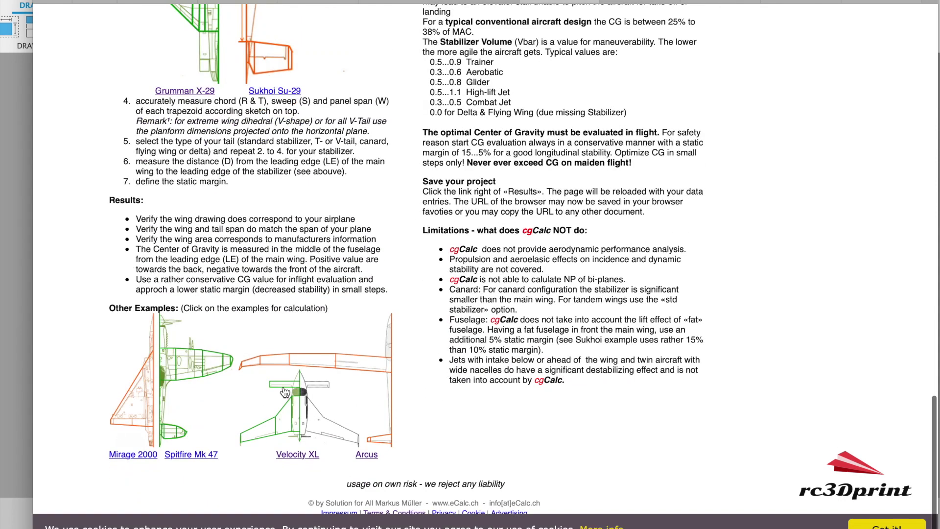
pyautogui.scroll(20, 285, 392)
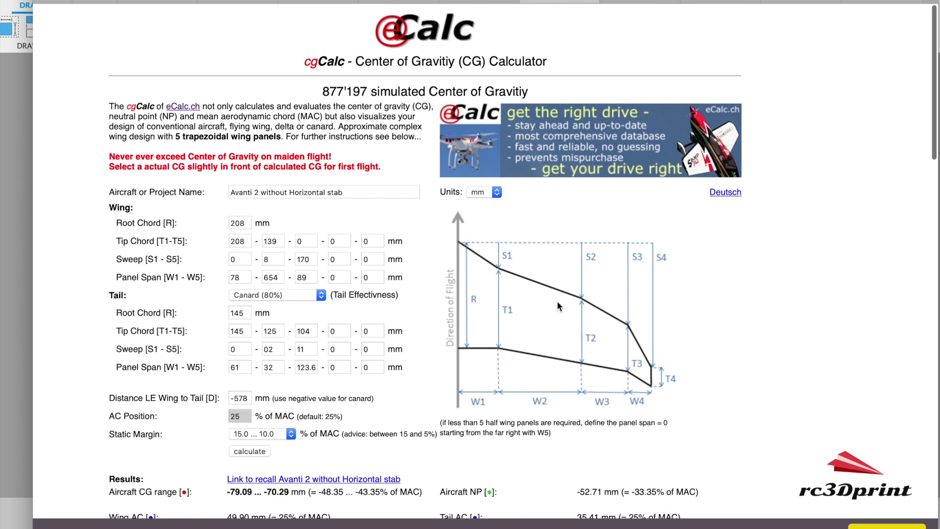
pyautogui.scroll(-15, 500, 324)
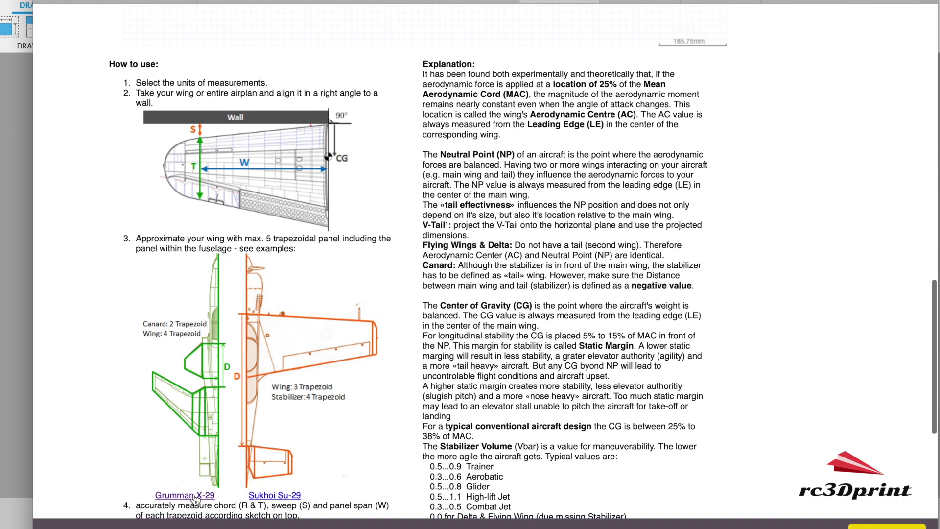
# Step: Load the Sukhoi SU-29 example into the calculator and review its wing and tail entries and diagram
pyautogui.click(283, 496)
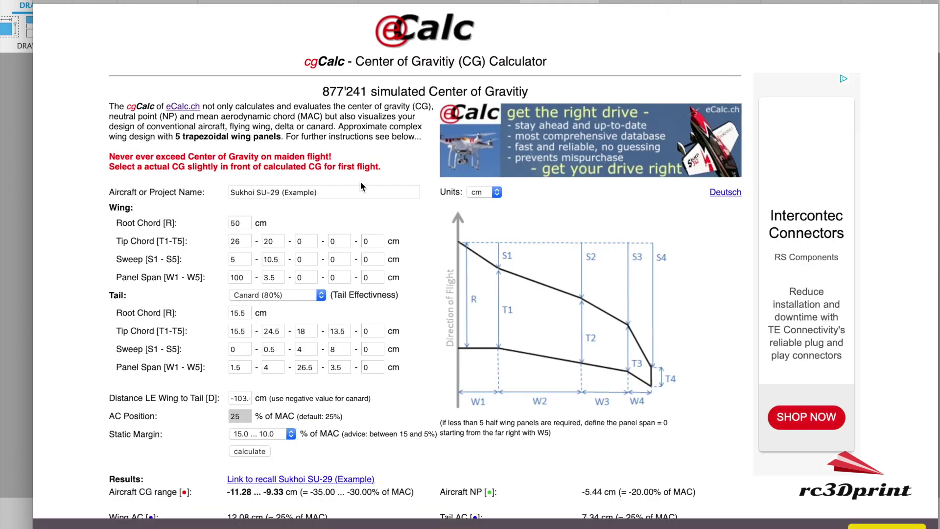
pyautogui.scroll(-10, 383, 317)
pyautogui.scroll(12, 384, 320)
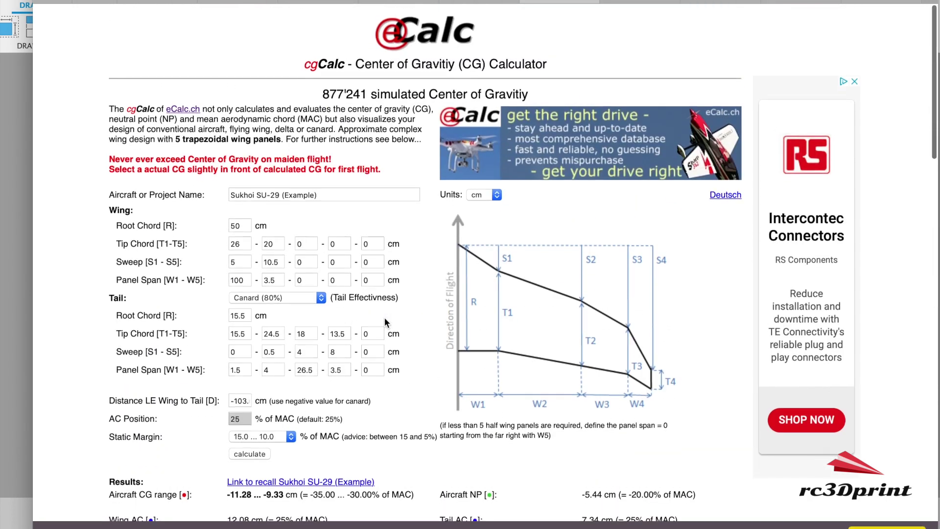
pyautogui.scroll(-19, 383, 323)
pyautogui.scroll(5, 382, 342)
pyautogui.scroll(14, 382, 342)
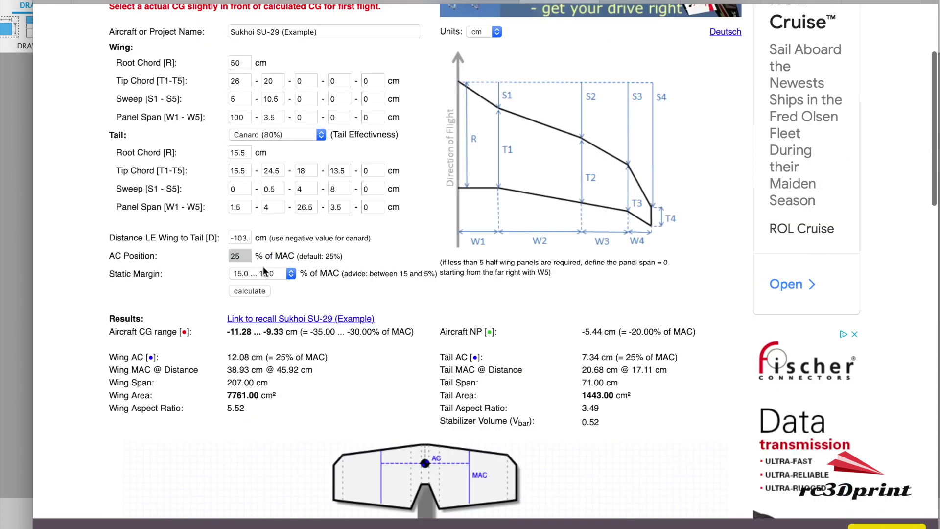
# Step: Calculate the center of gravity for the Sukhoi SU-29 example and examine the planform diagram
pyautogui.click(250, 291)
pyautogui.scroll(-7, 345, 398)
pyautogui.scroll(-1, 345, 401)
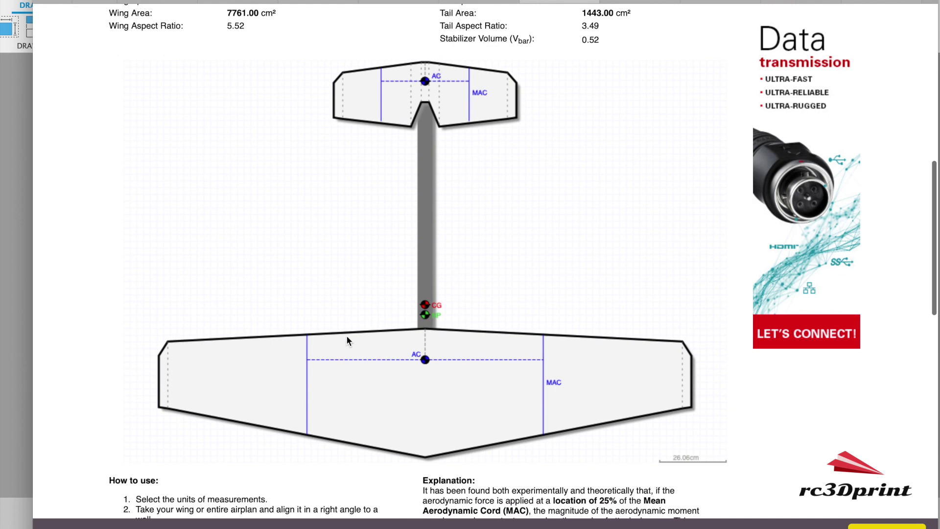
pyautogui.scroll(7, 328, 319)
# Step: Enter the example's distance from wing leading edge to tail as a negative value for a canard and check the planform
pyautogui.click(232, 33)
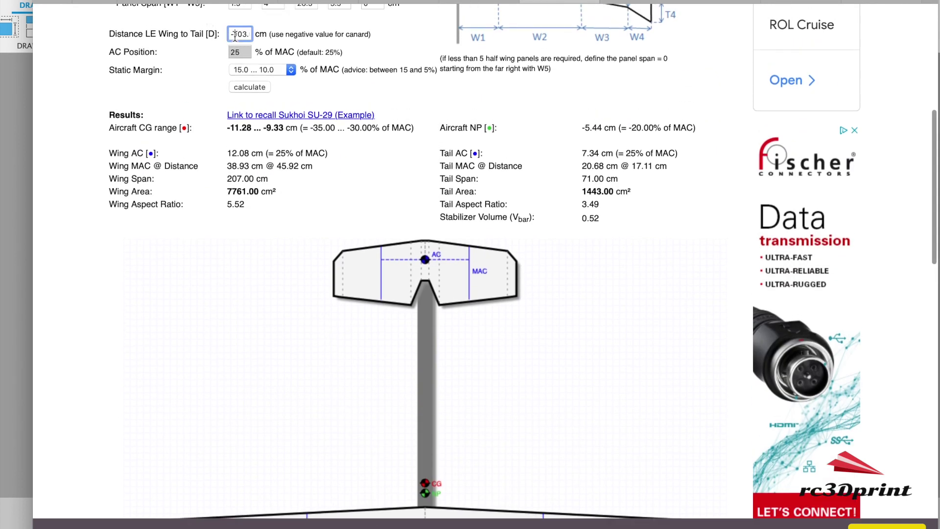
pyautogui.write('-')
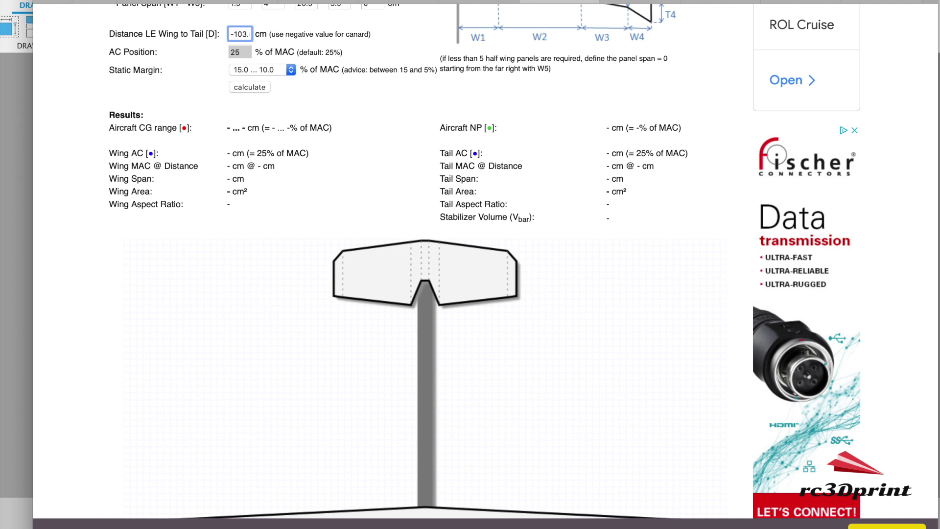
pyautogui.scroll(-6, 329, 286)
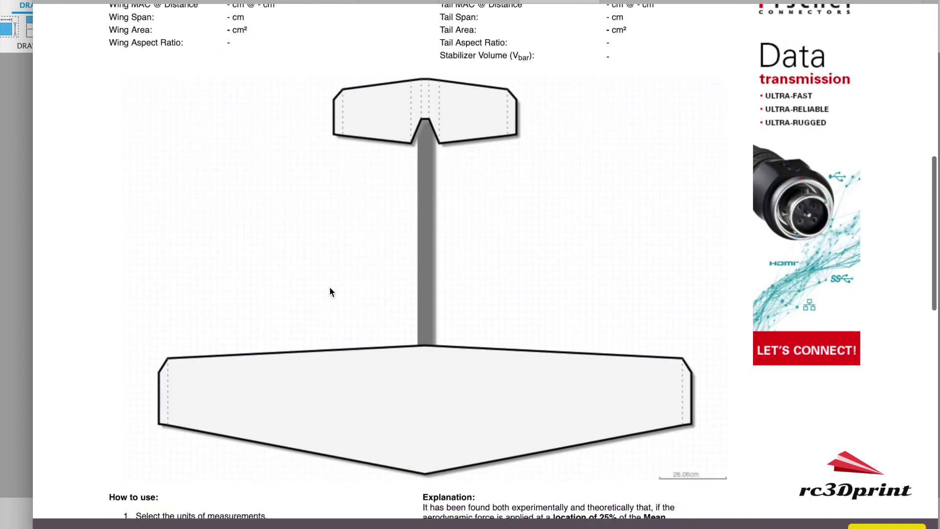
pyautogui.scroll(20, 329, 285)
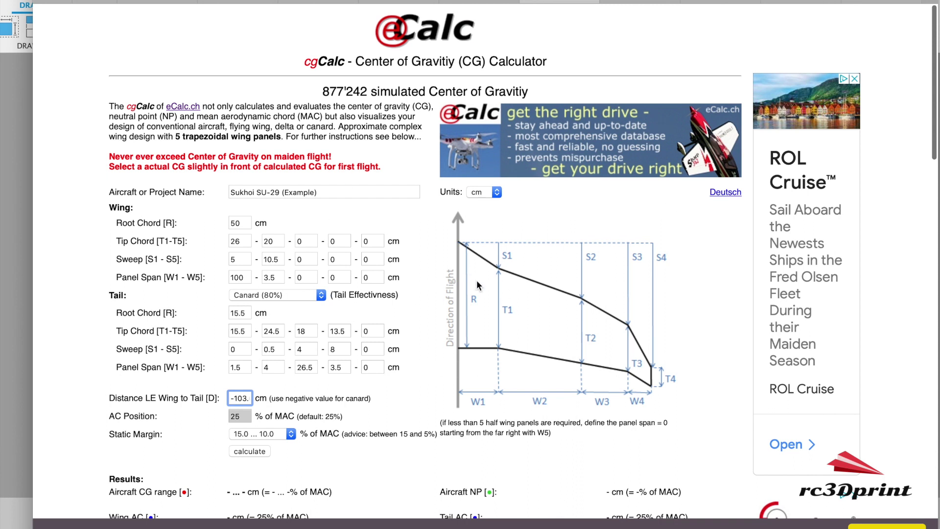
# Step: Switch to the Fusion 360 drawing and add a linear dimension for the main wing's tip chord, placed beyond the wingtip
pyautogui.click(533, 506)
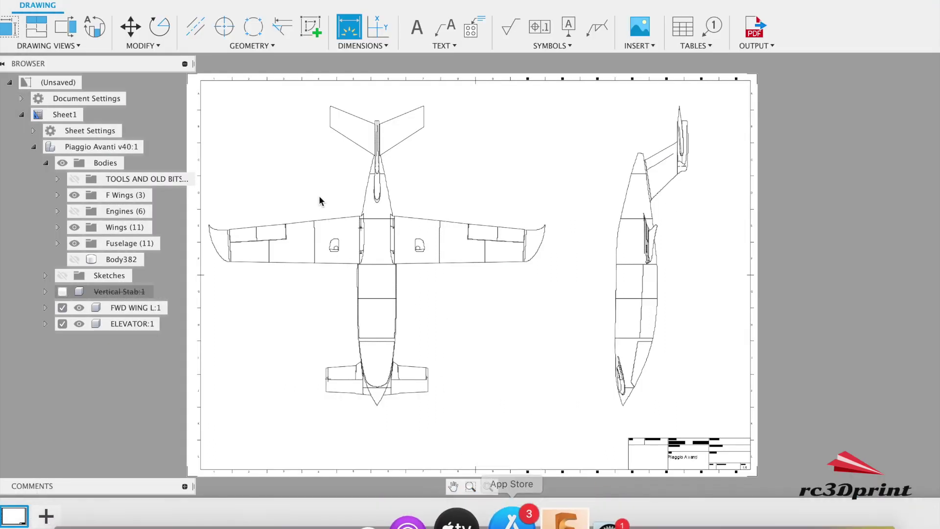
pyautogui.click(355, 49)
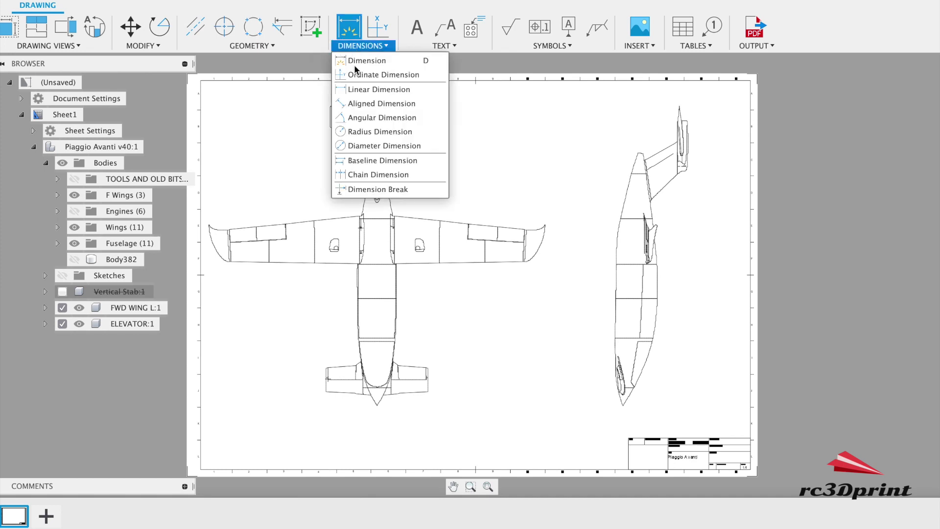
pyautogui.click(363, 90)
pyautogui.scroll(5, 425, 362)
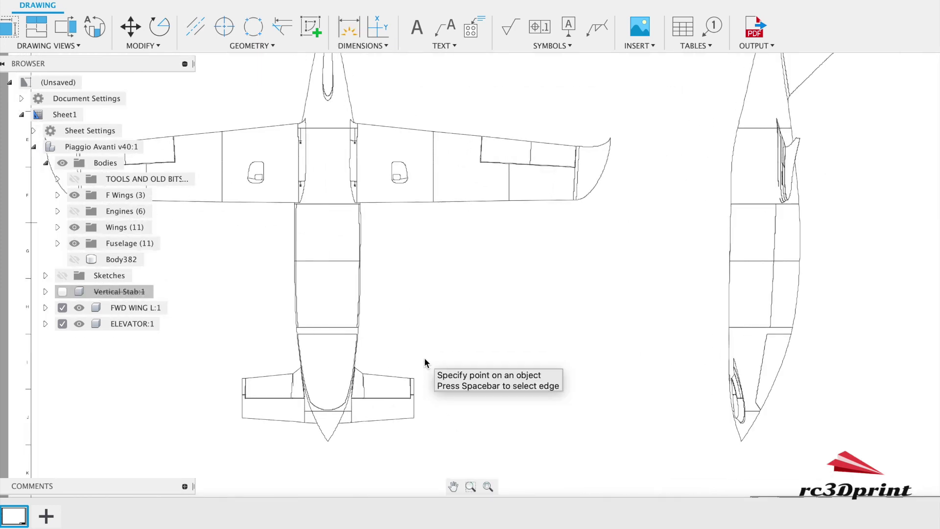
pyautogui.scroll(-2, 425, 362)
pyautogui.scroll(-5, 424, 362)
pyautogui.hscroll(3, 425, 362)
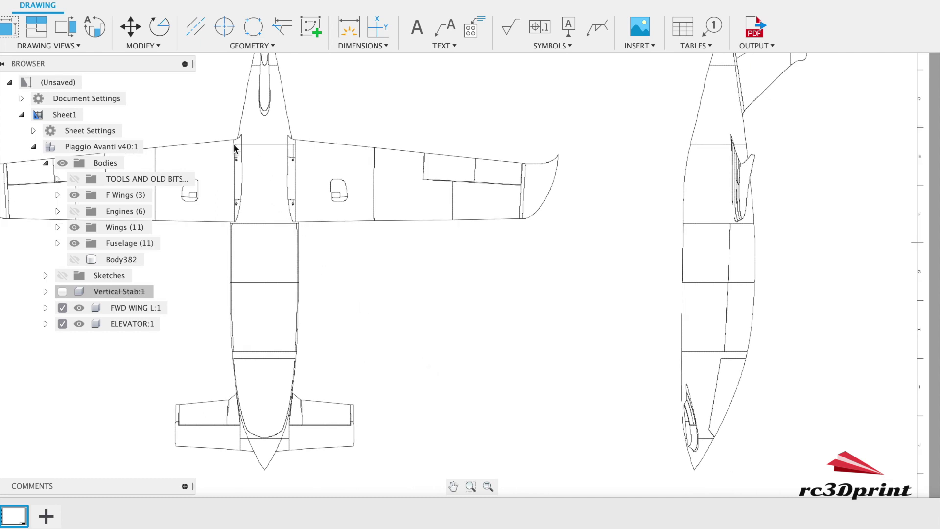
pyautogui.click(295, 164)
pyautogui.scroll(2, 295, 221)
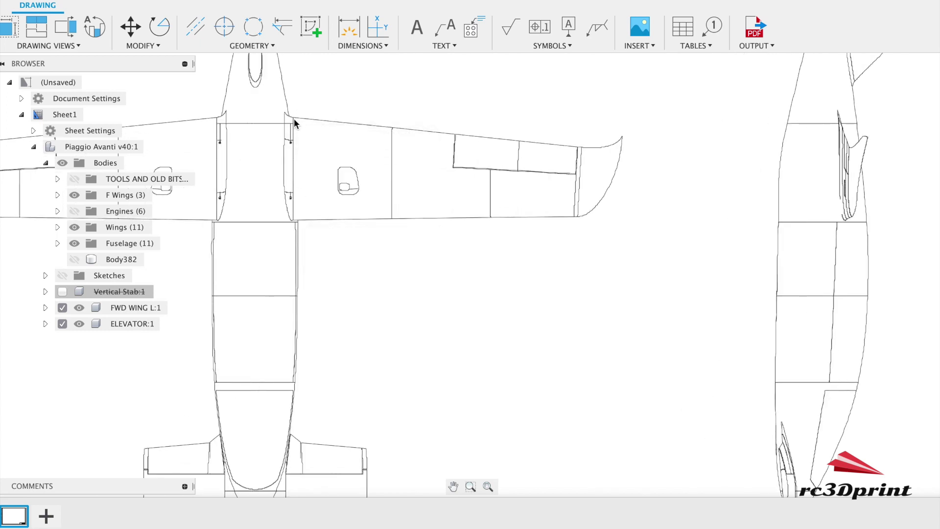
pyautogui.click(352, 46)
pyautogui.click(352, 88)
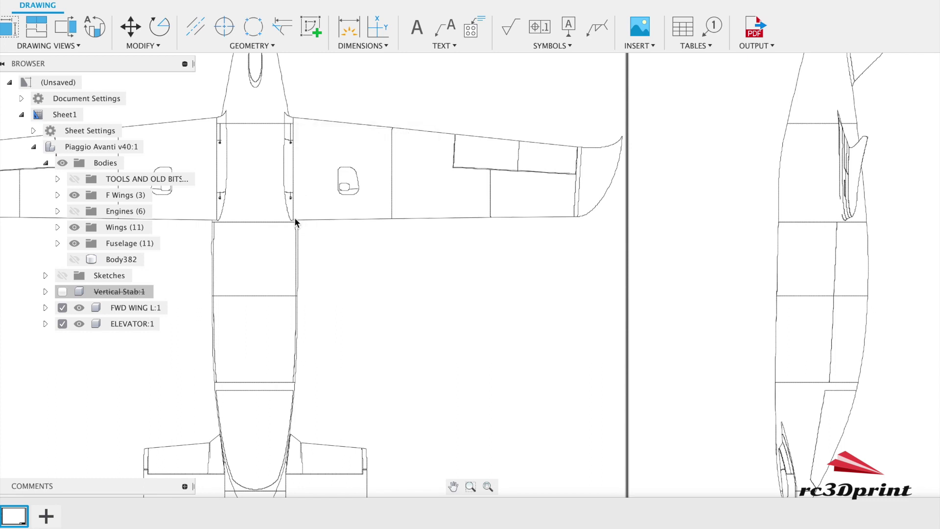
pyautogui.click(581, 218)
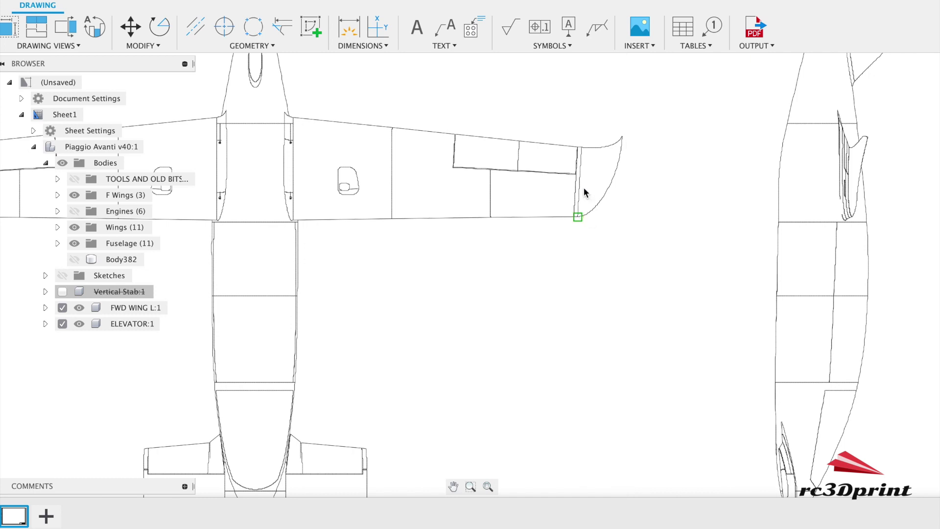
pyautogui.click(579, 146)
pyautogui.click(661, 155)
# Step: Dimension the main wing's root chord beside the fuselage, placing it outside the tip chord dimension
pyautogui.click(292, 118)
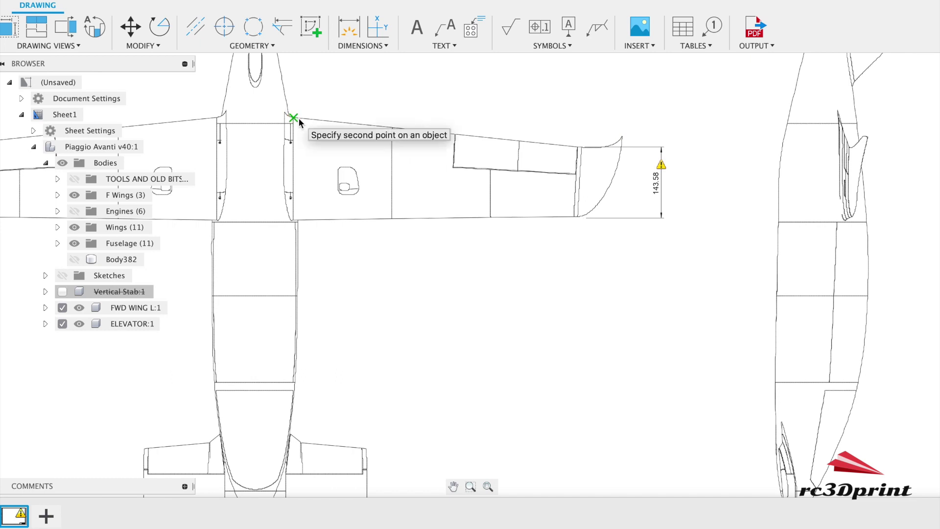
pyautogui.click(300, 219)
pyautogui.click(697, 247)
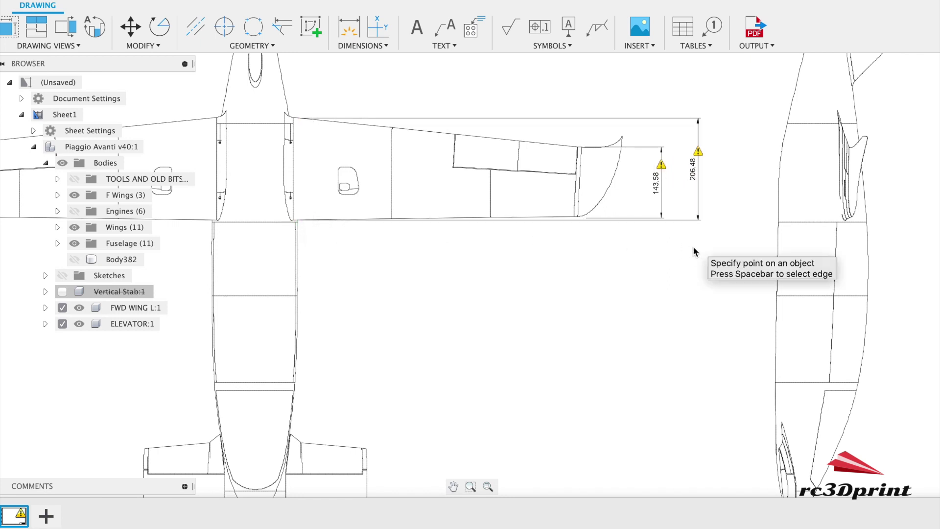
# Step: Add a linear dimension for the main wing panel's span, from the fuselage side to the joint with the curved wingtip
pyautogui.click(577, 216)
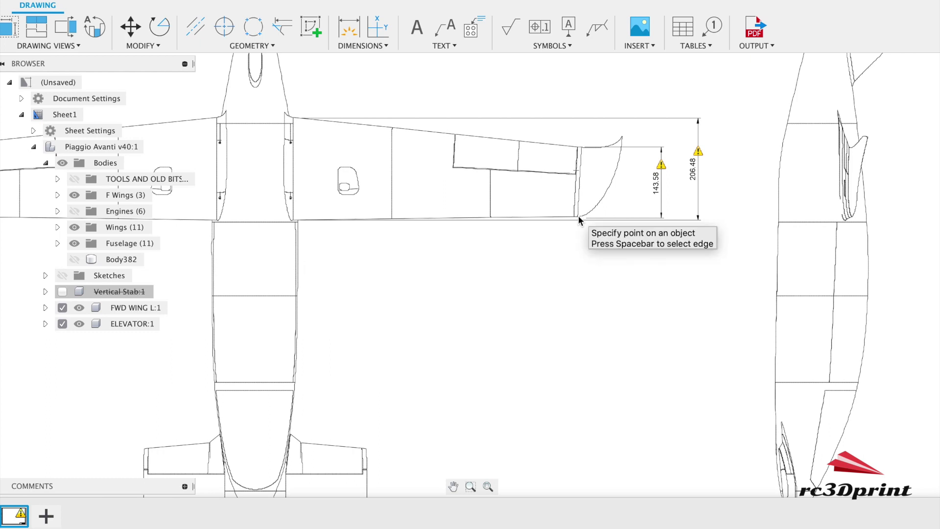
pyautogui.moveTo(422, 116); pyautogui.dragTo(442, 221, button='middle')
pyautogui.scroll(2, 442, 221)
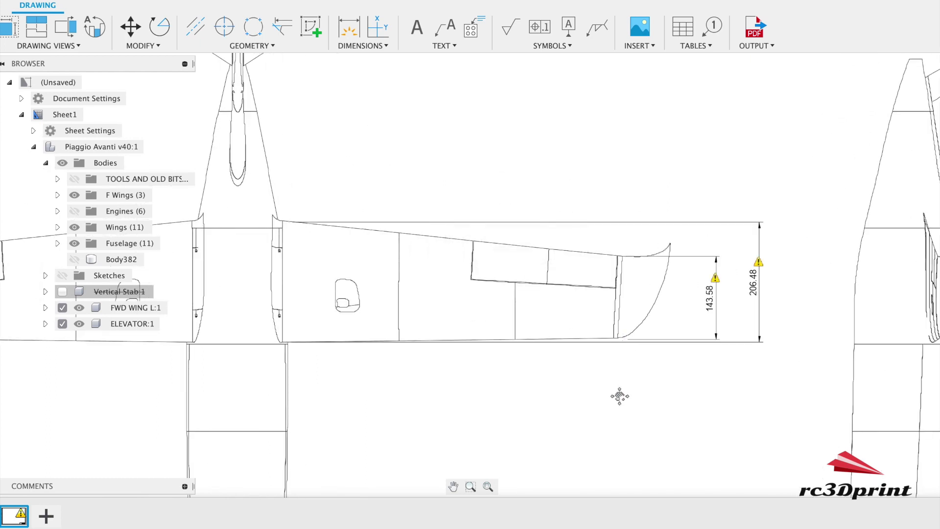
pyautogui.click(349, 27)
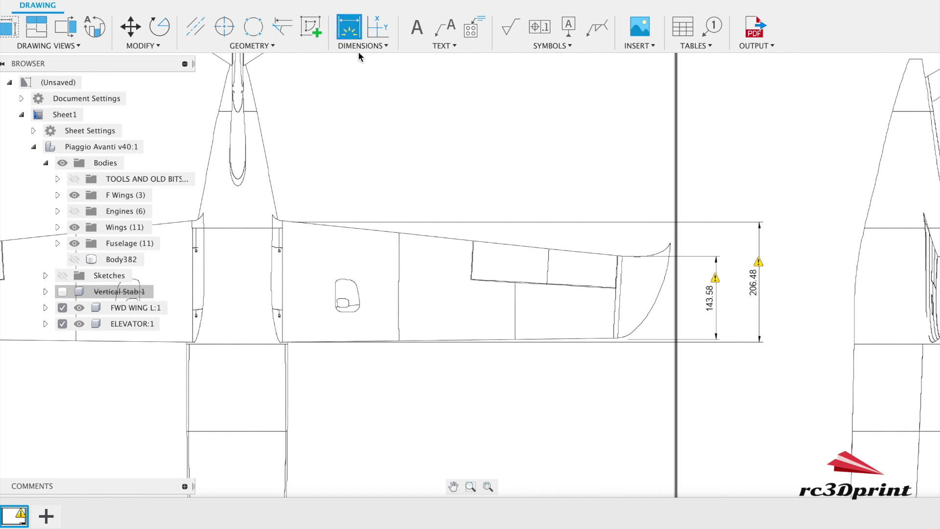
pyautogui.click(361, 46)
pyautogui.click(361, 90)
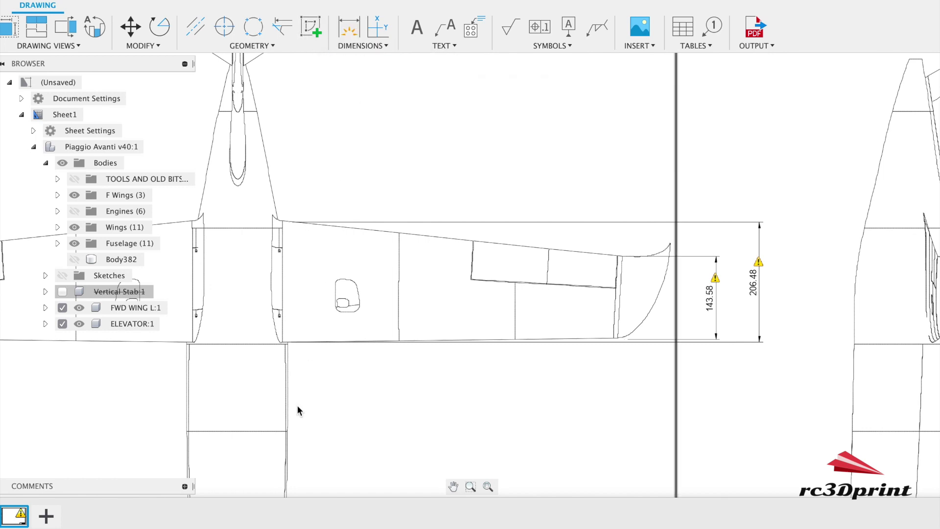
pyautogui.click(292, 351)
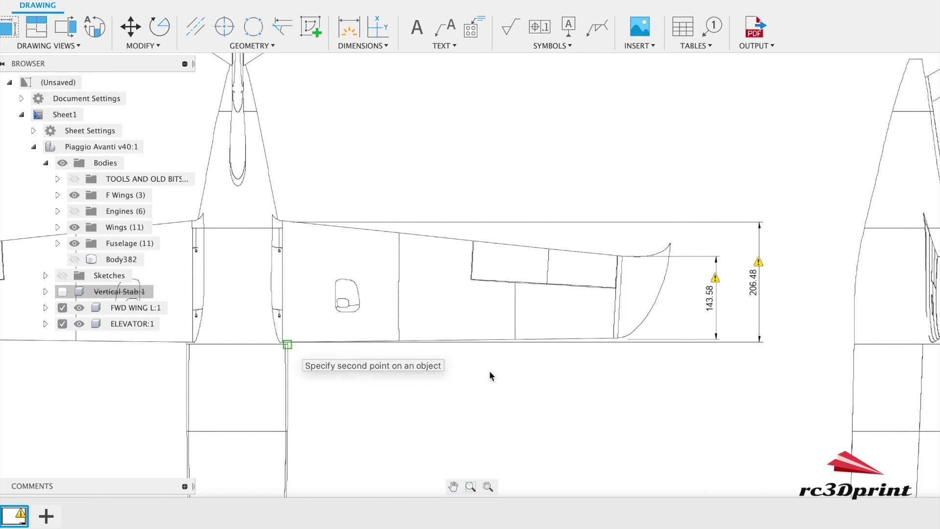
pyautogui.click(621, 342)
pyautogui.click(618, 413)
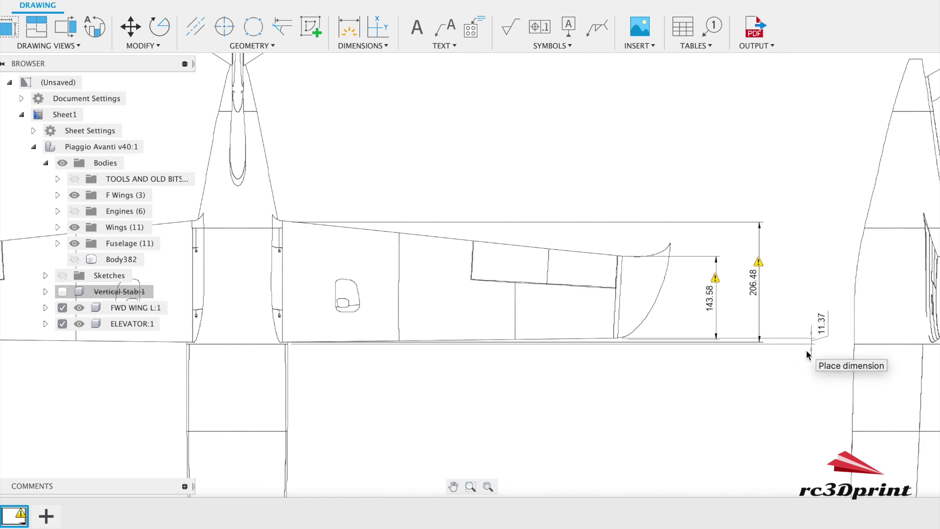
pyautogui.click(562, 440)
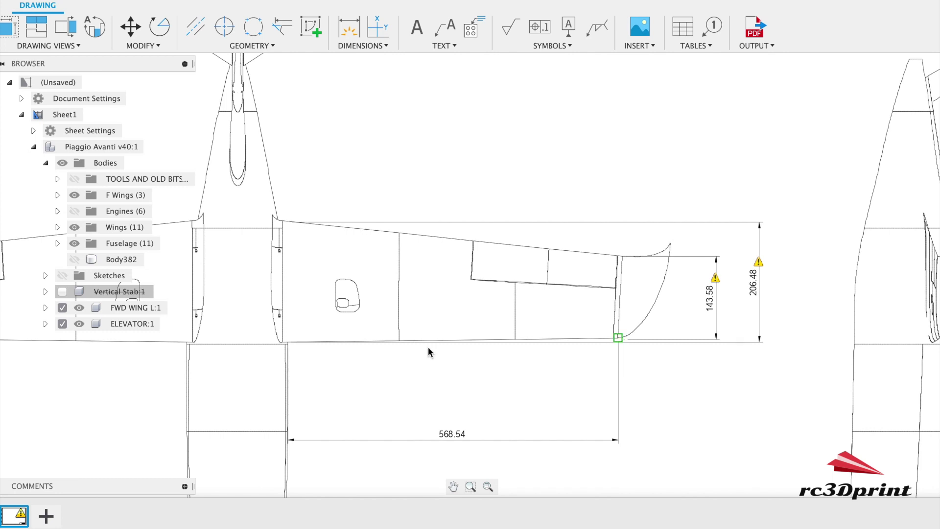
# Step: Dimension the main wing's leading-edge sweep between the fuselage corner and the start of the curved wingtip
pyautogui.click(284, 345)
pyautogui.click(294, 345)
pyautogui.click(794, 370)
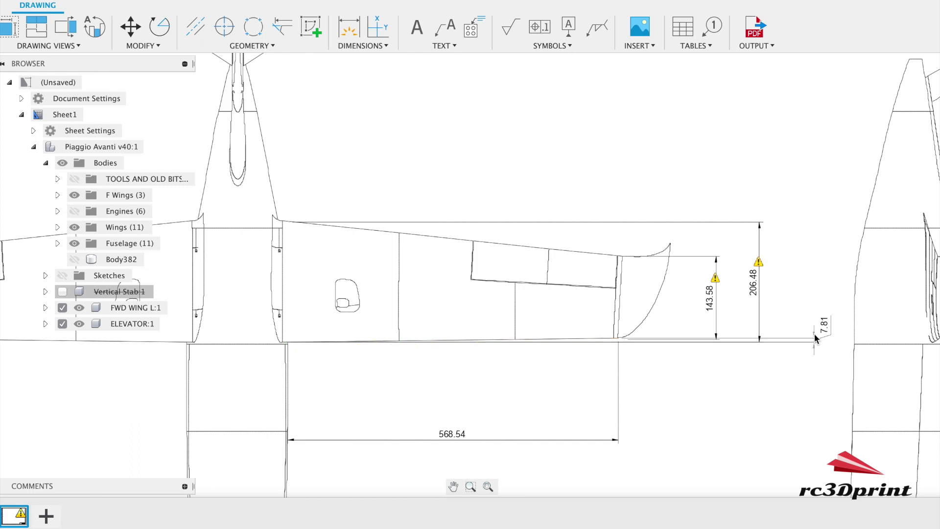
pyautogui.click(814, 348)
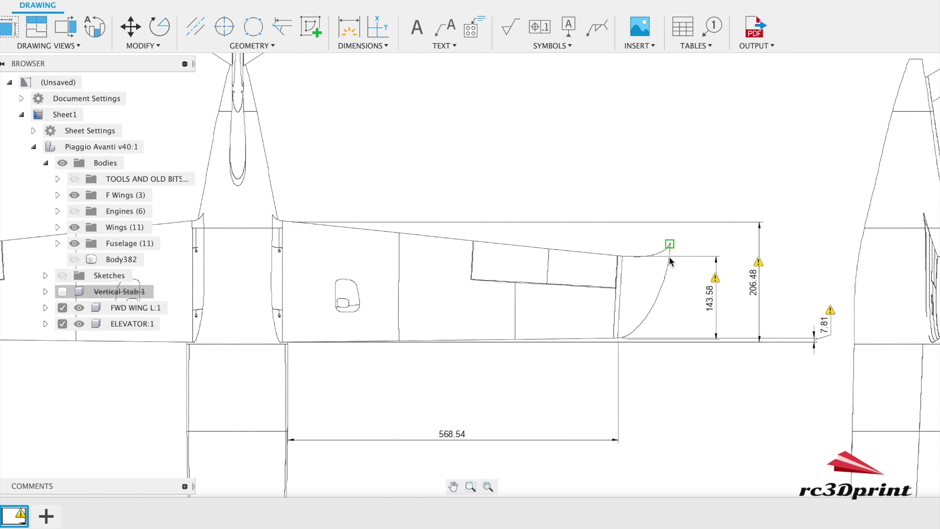
# Step: Dimension the curved wingtip's span from its joint with the wing panel to its outermost point
pyautogui.click(626, 344)
pyautogui.click(670, 244)
pyautogui.click(686, 274)
pyautogui.click(647, 430)
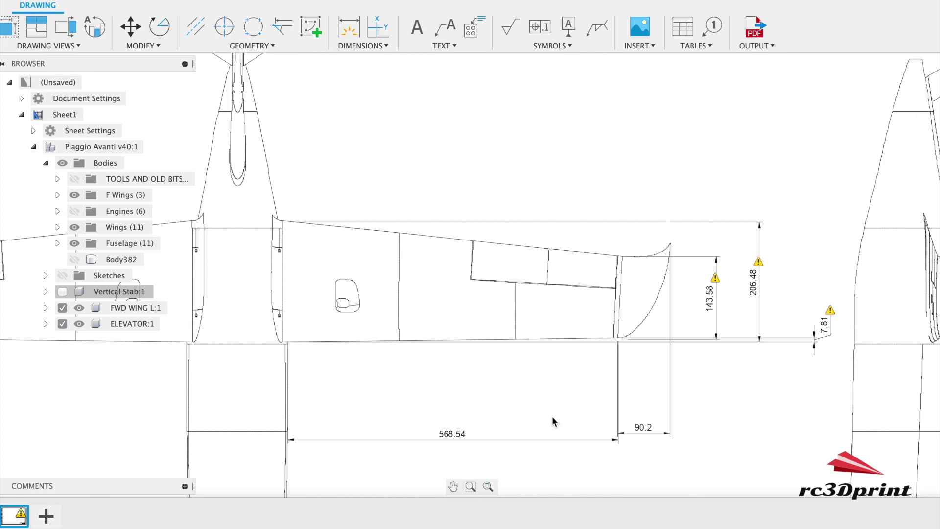
# Step: Dimension the lengthwise distance from the main wing's root leading edge to the forward wing's leading edge
pyautogui.scroll(-3, 552, 417)
pyautogui.scroll(3, 552, 417)
pyautogui.scroll(-3, 552, 417)
pyautogui.scroll(3, 552, 416)
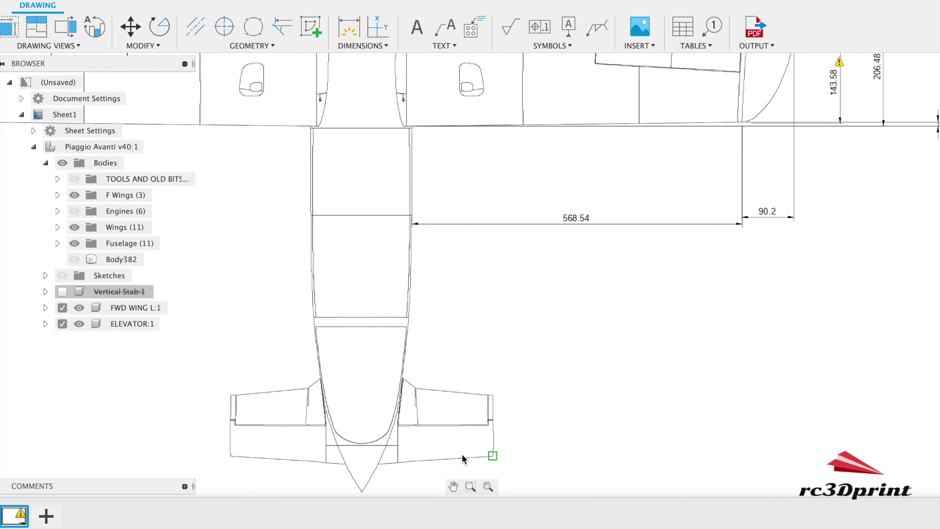
pyautogui.click(407, 127)
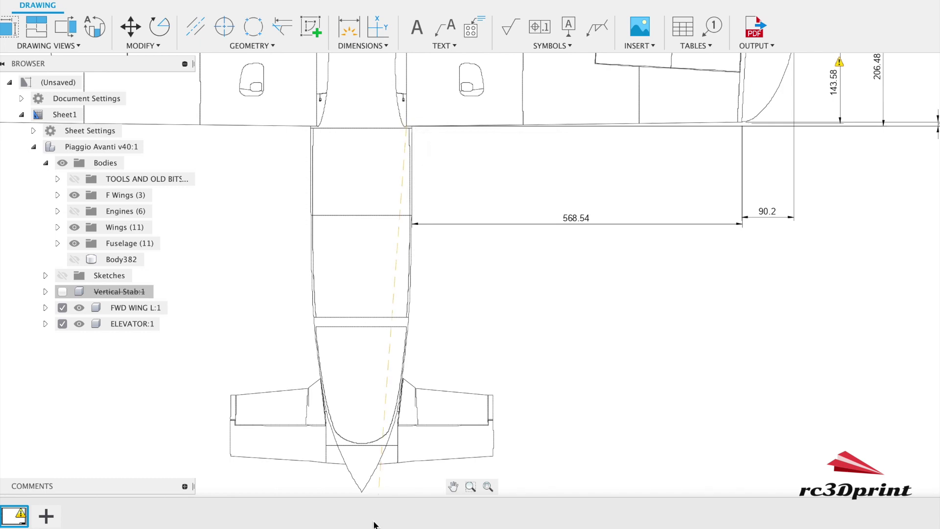
pyautogui.click(383, 462)
pyautogui.click(596, 458)
# Step: Review the wing chord, span, sweep and forward-wing distance dimensions on the aircraft's top view
pyautogui.scroll(-2, 615, 347)
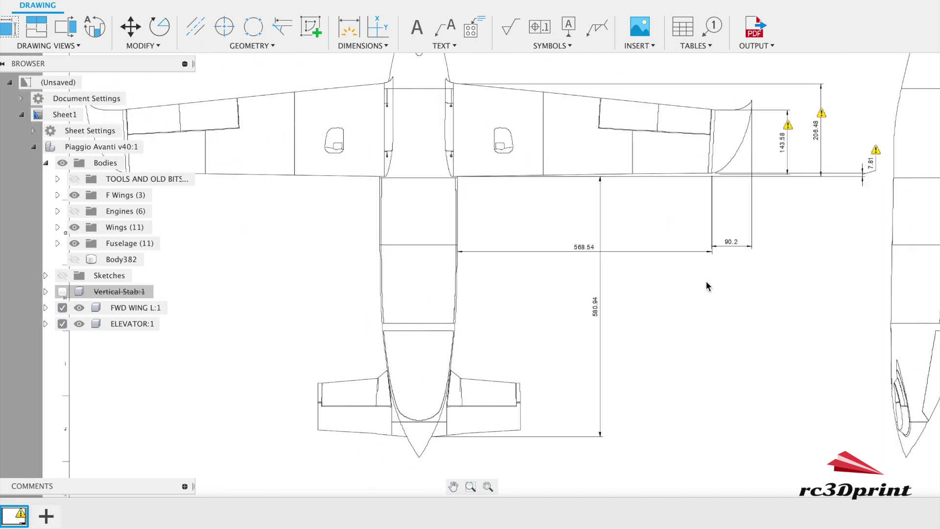
pyautogui.scroll(-2, 706, 286)
pyautogui.scroll(1, 529, 275)
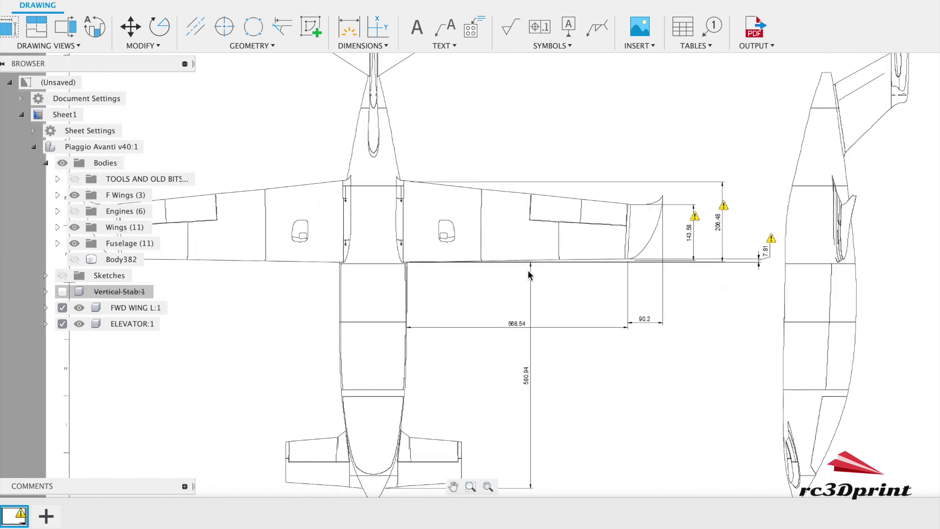
pyautogui.scroll(3, 594, 347)
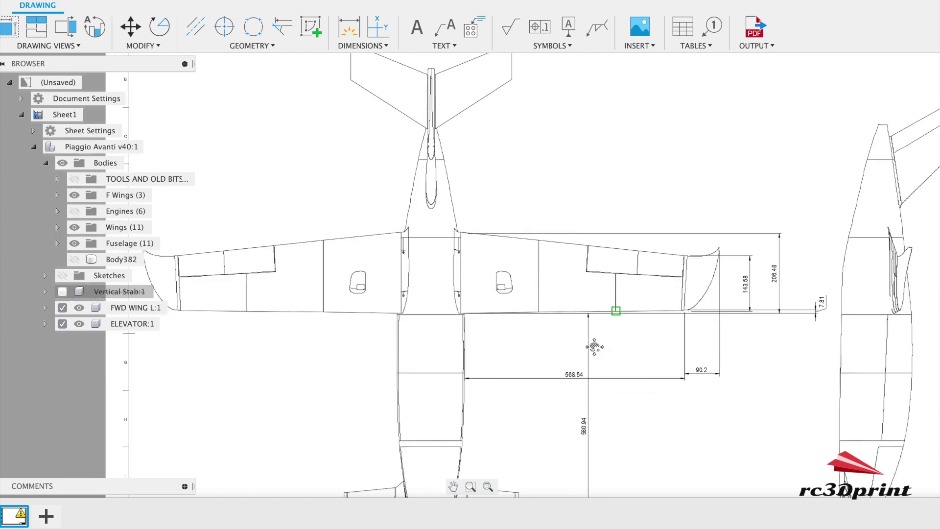
pyautogui.scroll(-2, 594, 347)
pyautogui.scroll(1, 454, 224)
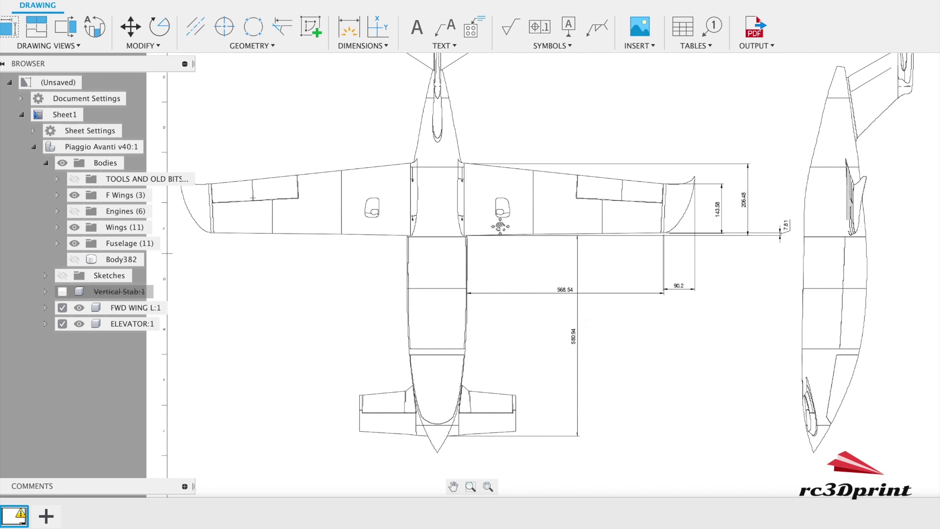
pyautogui.moveTo(490, 171); pyautogui.dragTo(500, 226, button='middle')
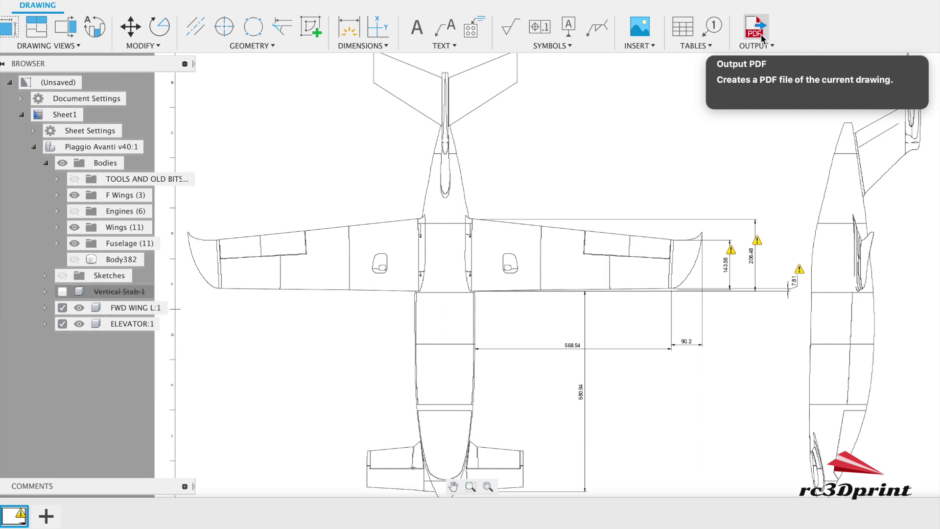
# Step: Switch to Adobe Acrobat Reader DC and open the recent Piaggio chuck glider PDF
pyautogui.moveTo(725, 526)
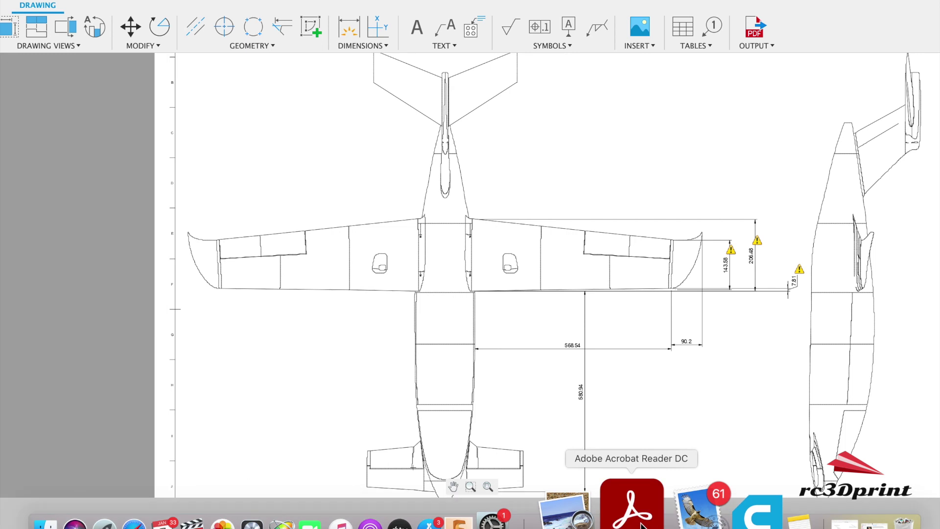
pyautogui.click(641, 525)
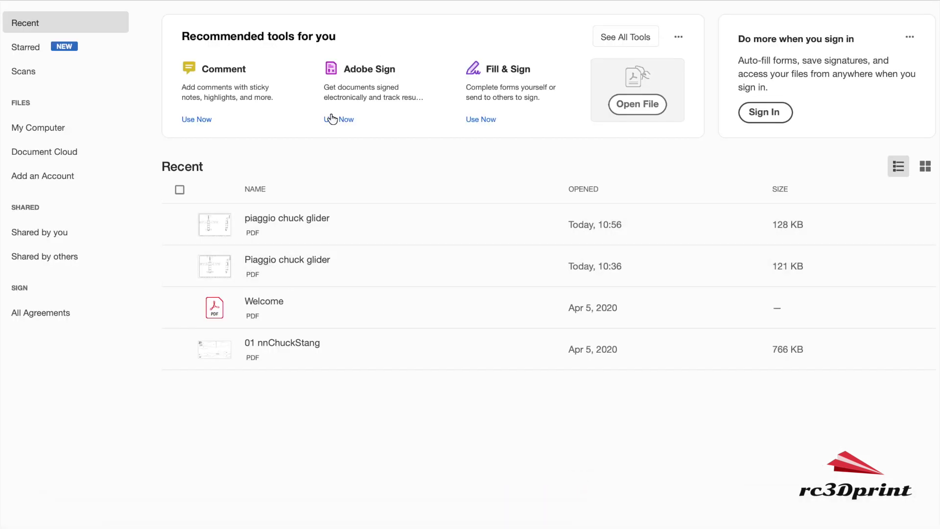
pyautogui.click(120, 1)
pyautogui.moveTo(301, 14)
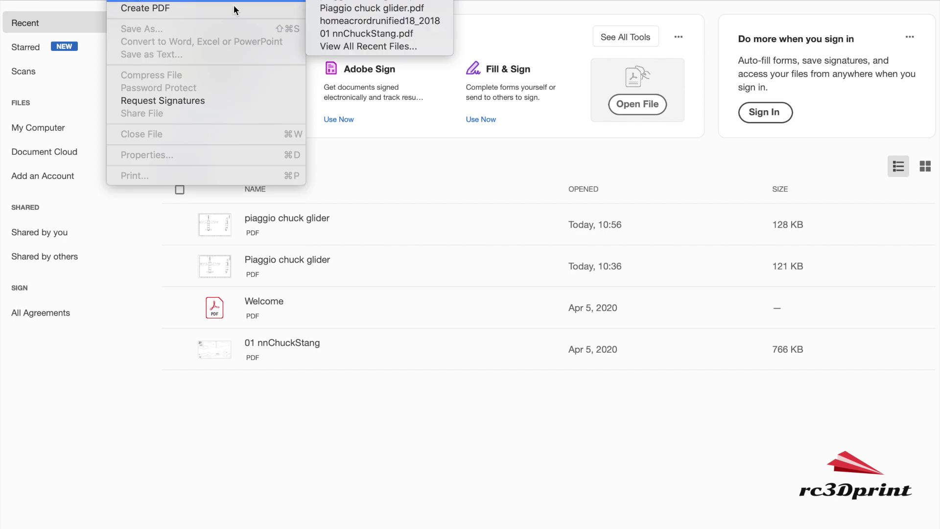
pyautogui.click(346, 7)
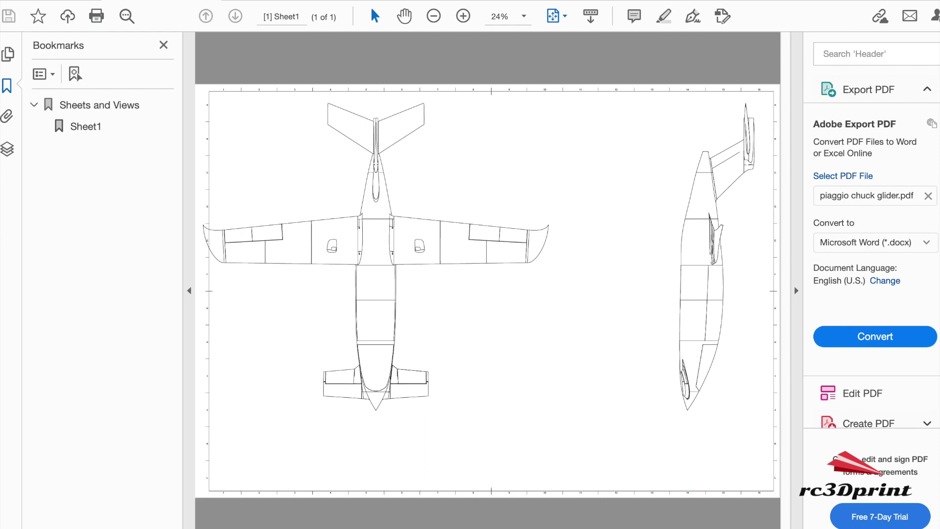
# Step: Print the aircraft plan as a poster on the HP ENVY 5000 series with the tile scale set to 120%
pyautogui.click(133, 202)
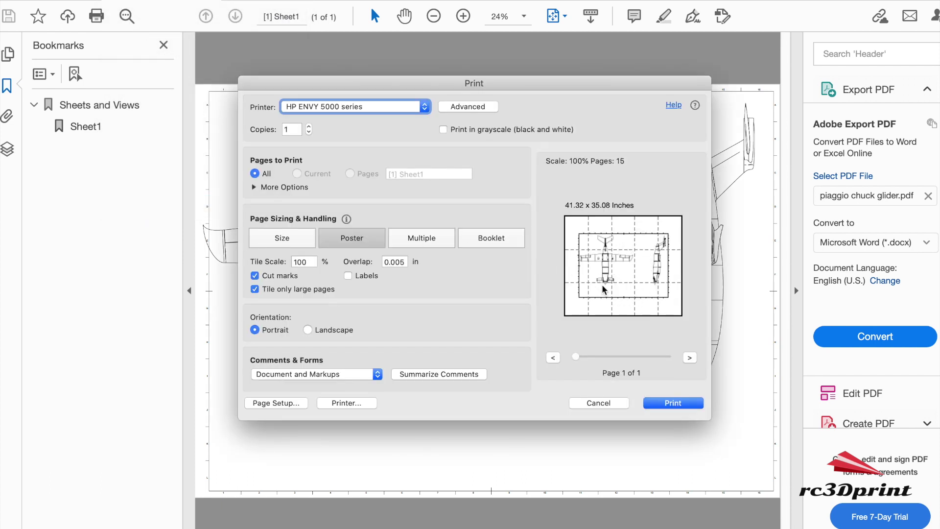
pyautogui.click(302, 261)
pyautogui.press('BackSpace')
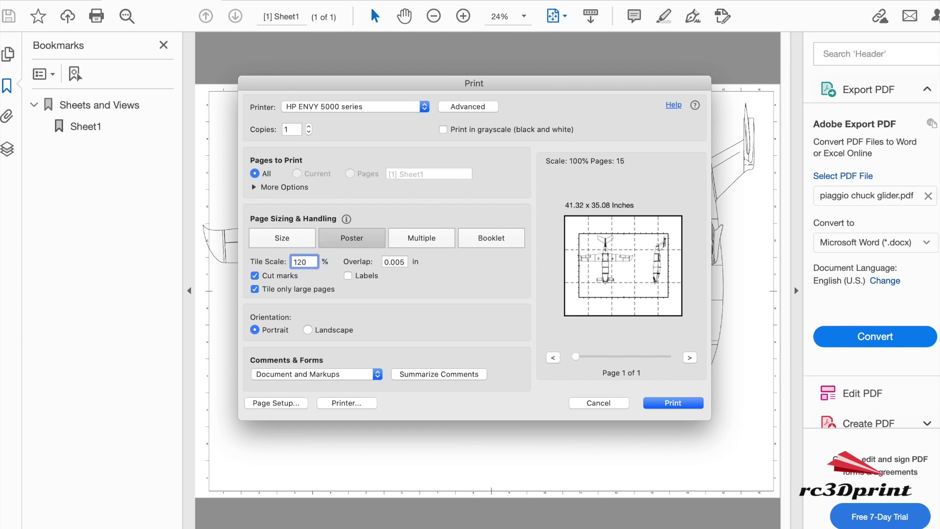
pyautogui.click(671, 402)
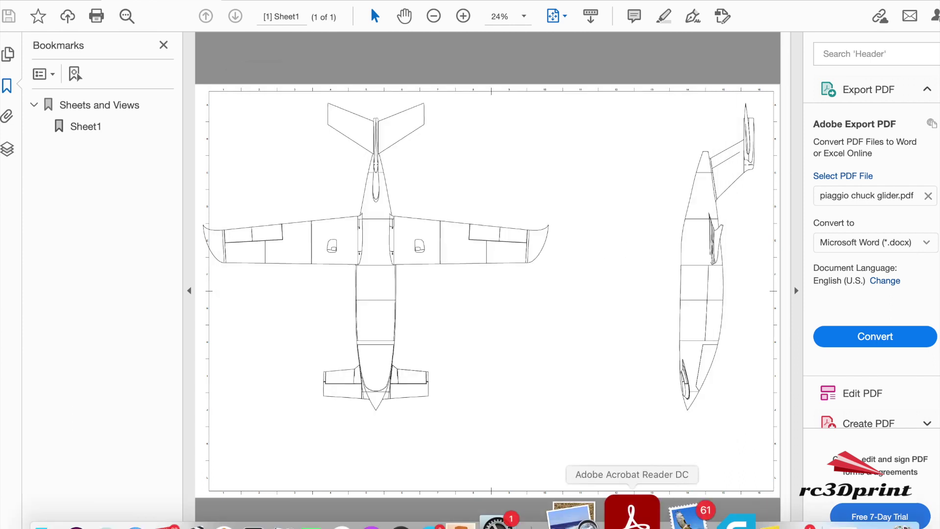
# Step: Quit the HP printer's queue application while the chuck glider PDF is being processed
pyautogui.rightClick(741, 520)
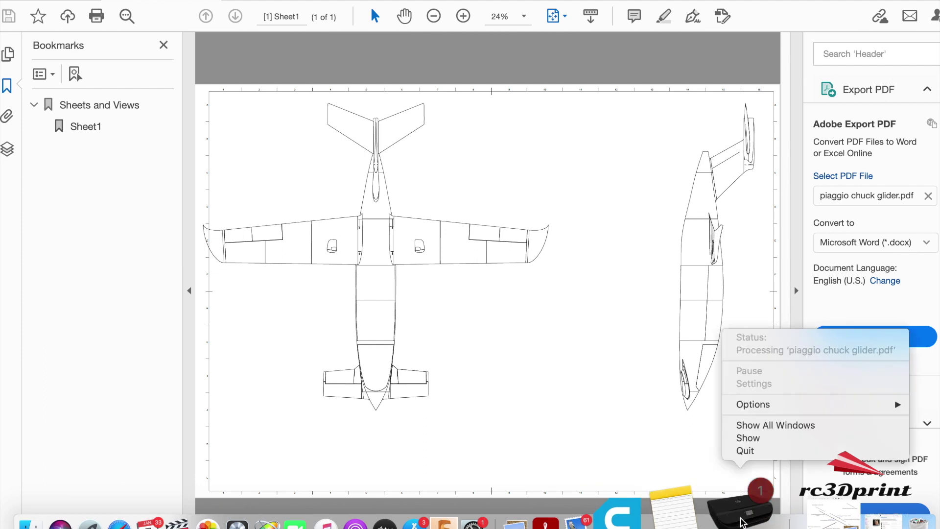
pyautogui.click(745, 449)
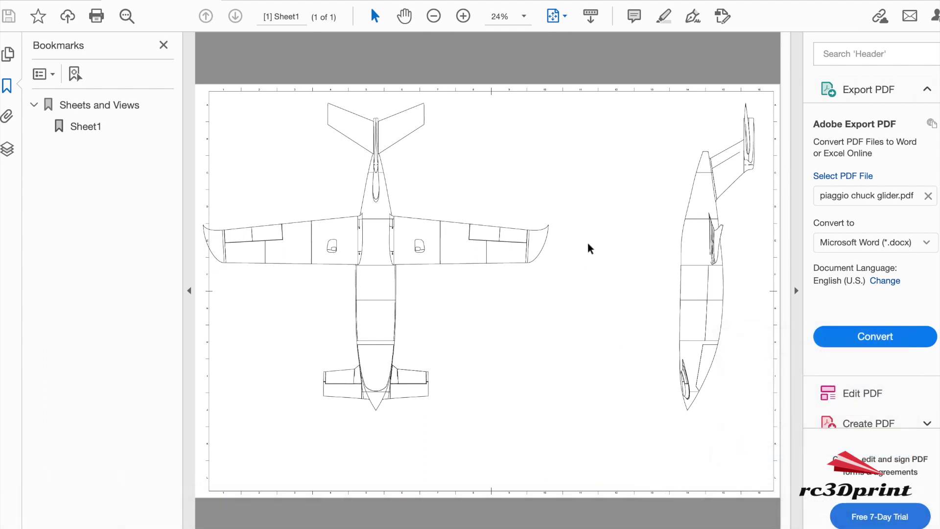
pyautogui.moveTo(728, 514)
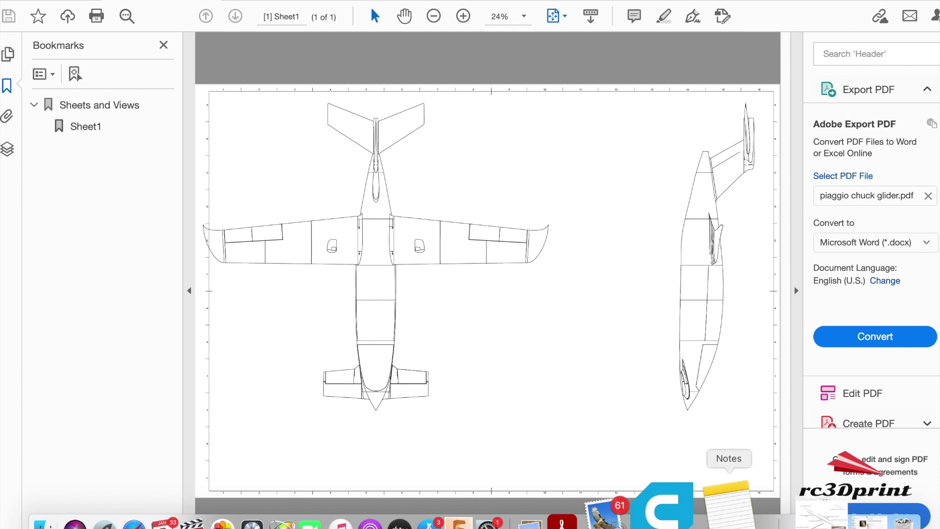